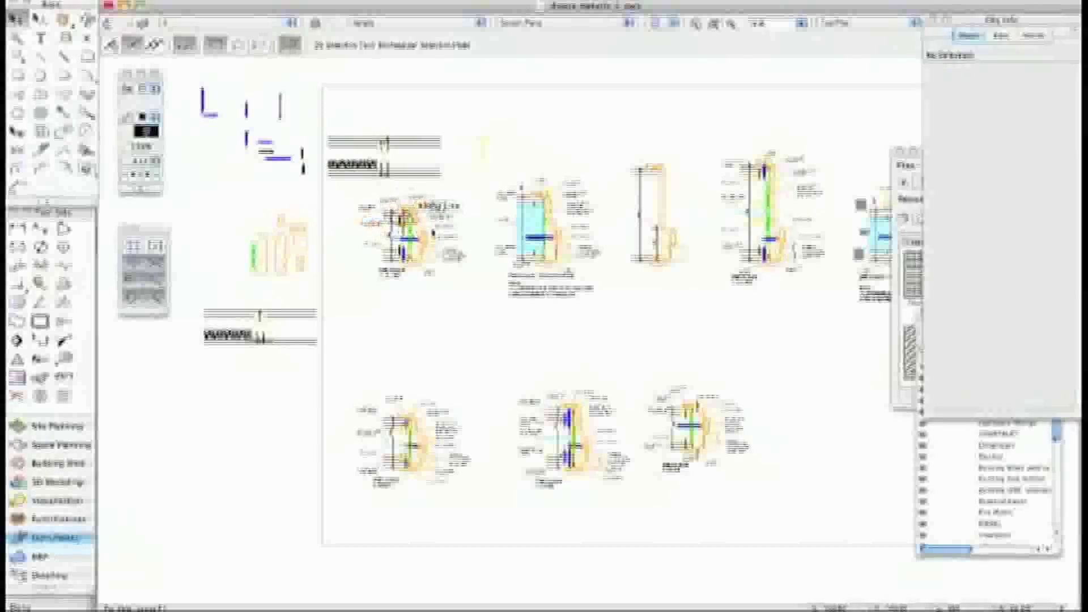
# Survey the sheet of door jamb details for the various partition types and the door plan drawn below it.
pyautogui.scroll(-2, 442, 223)
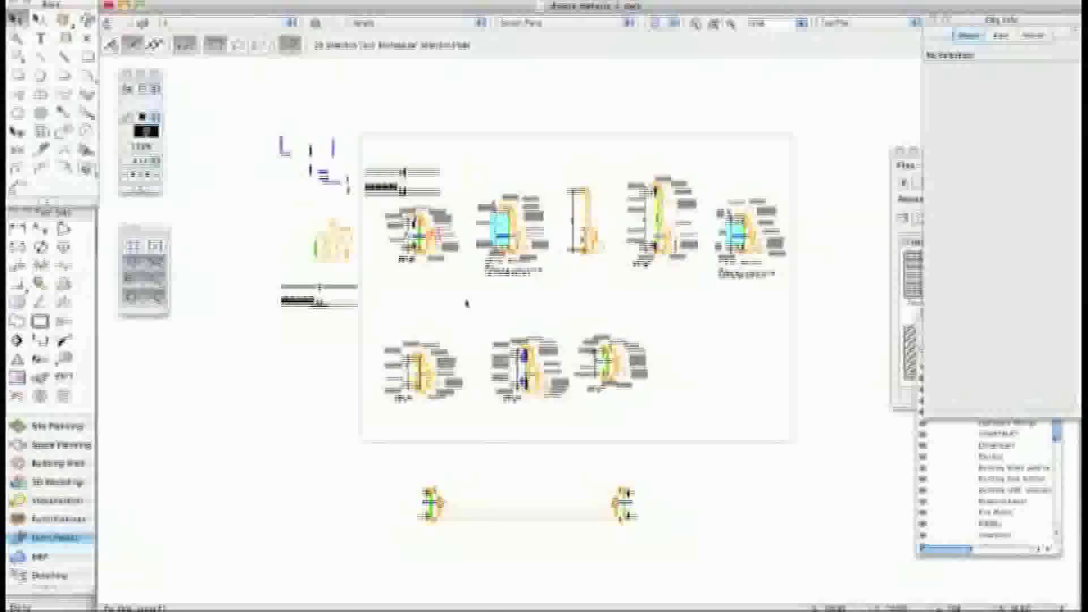
pyautogui.scroll(1, 436, 480)
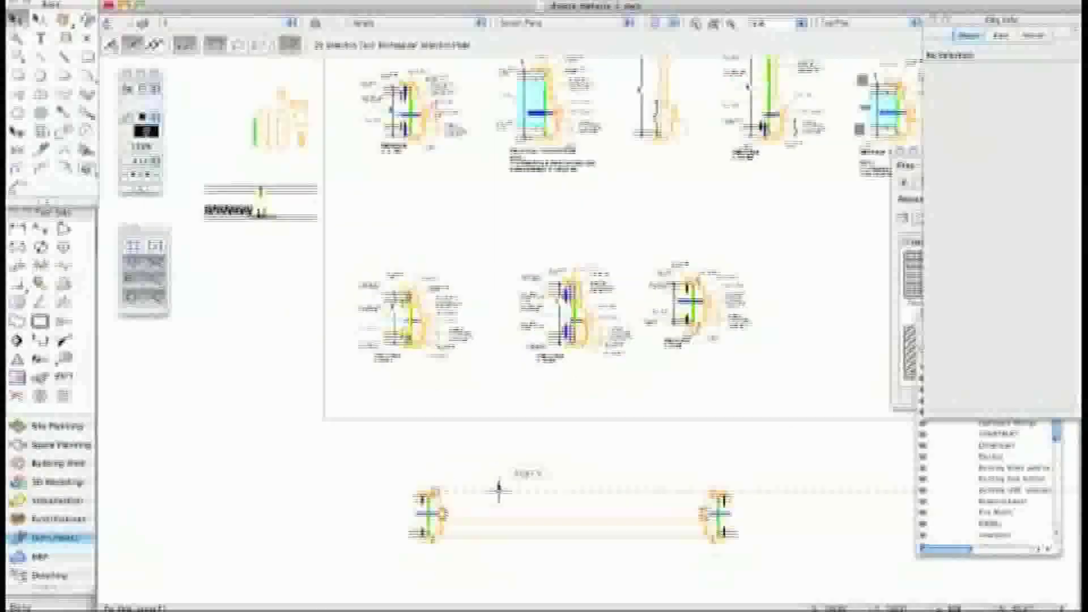
pyautogui.moveTo(499, 488); pyautogui.dragTo(457, 436, button='middle')
pyautogui.press('x')
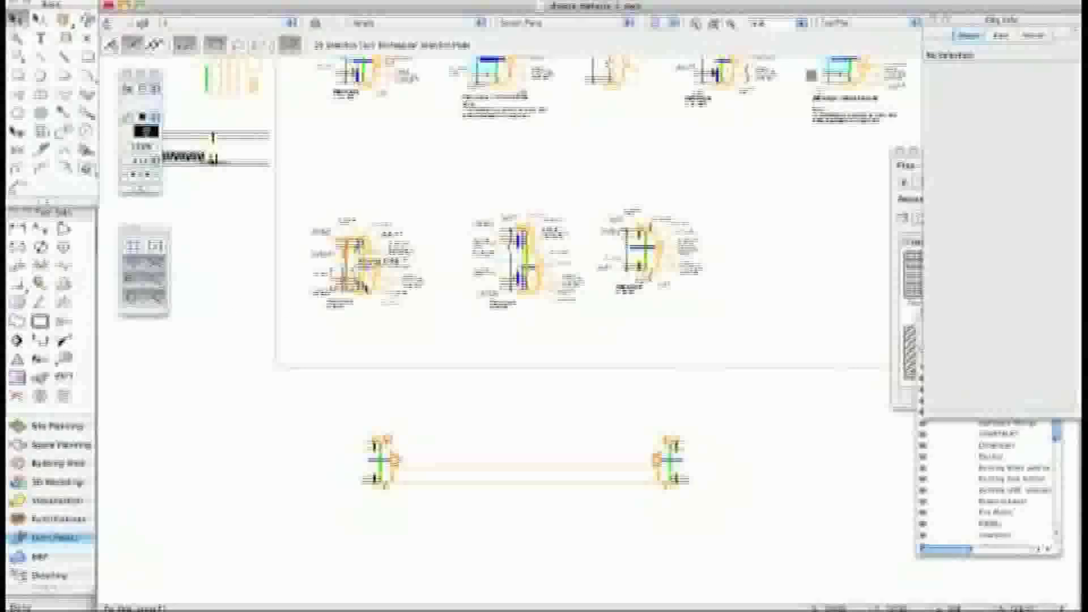
pyautogui.scroll(-2, 404, 282)
pyautogui.moveTo(452, 253); pyautogui.dragTo(476, 325, button='middle')
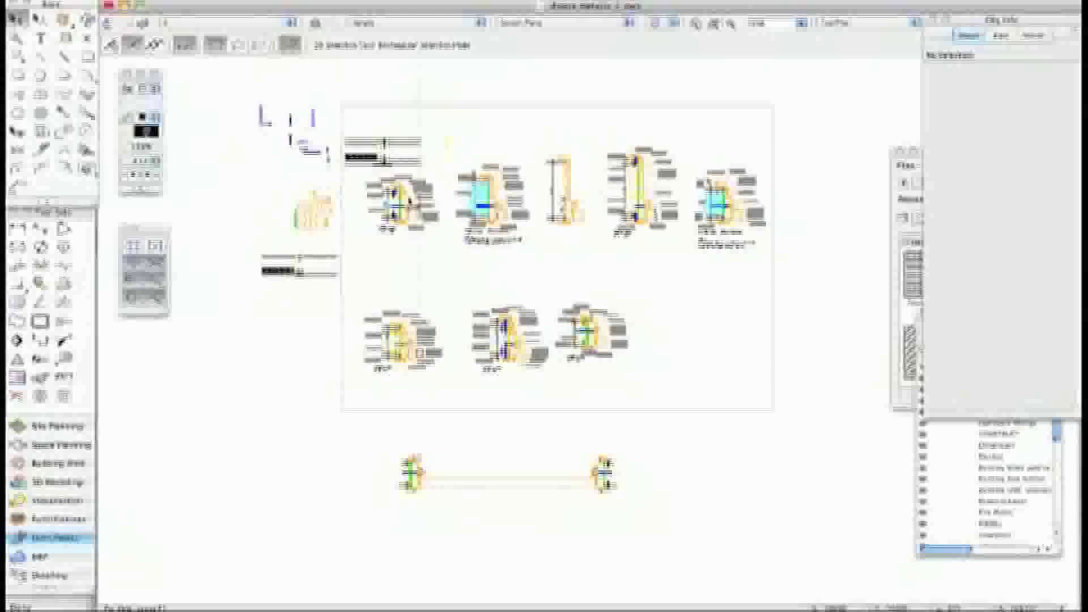
# Examine the K10 /126A partition detail, including the acoustic sealant joint behind the lower 44x15mm architrave.
pyautogui.scroll(3, 413, 195)
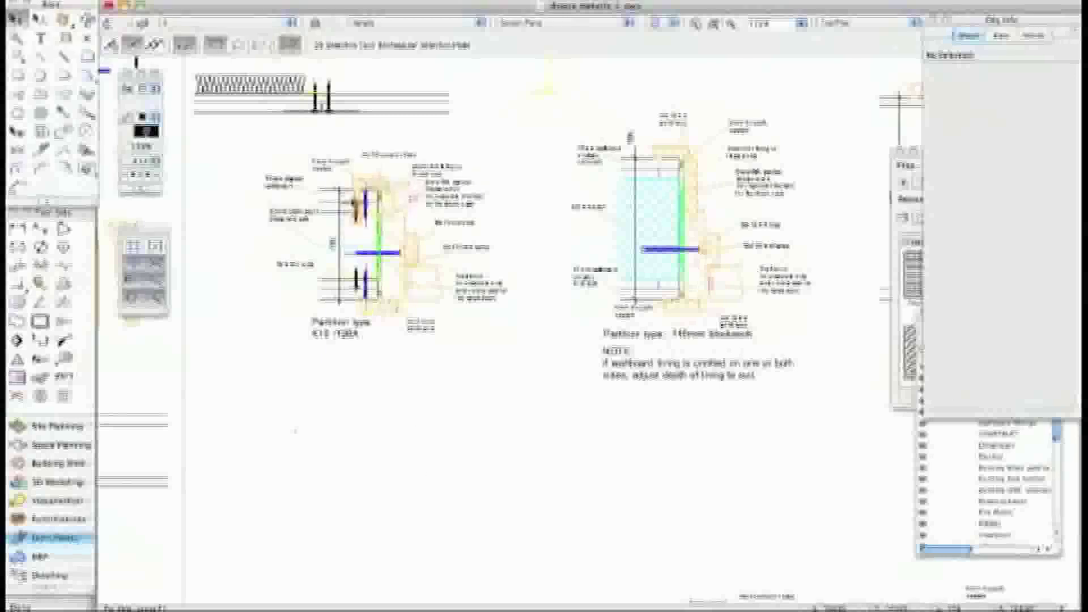
pyautogui.scroll(2, 363, 205)
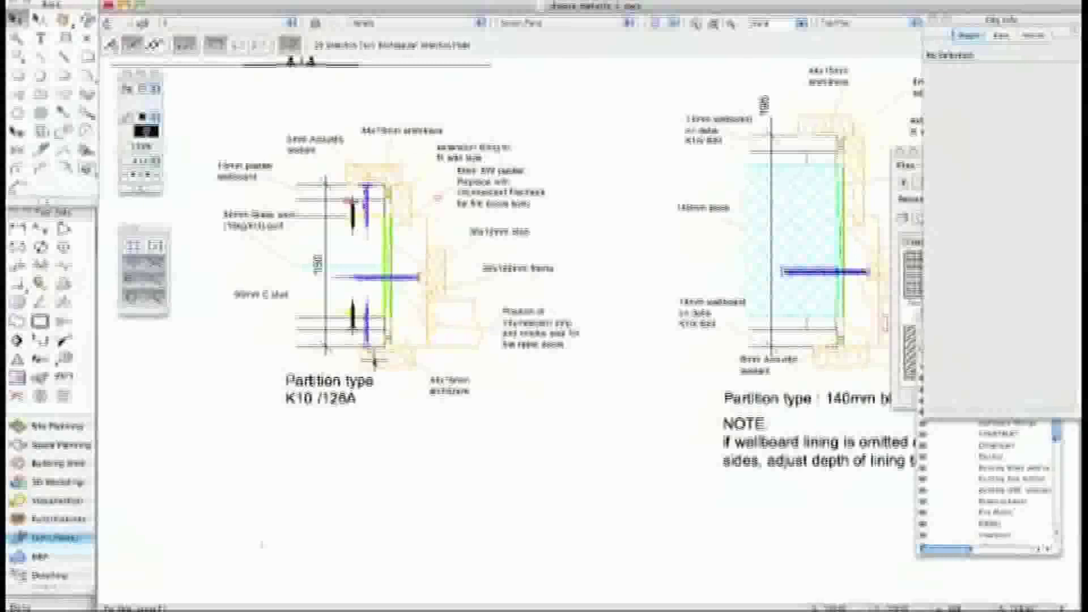
pyautogui.scroll(3, 377, 340)
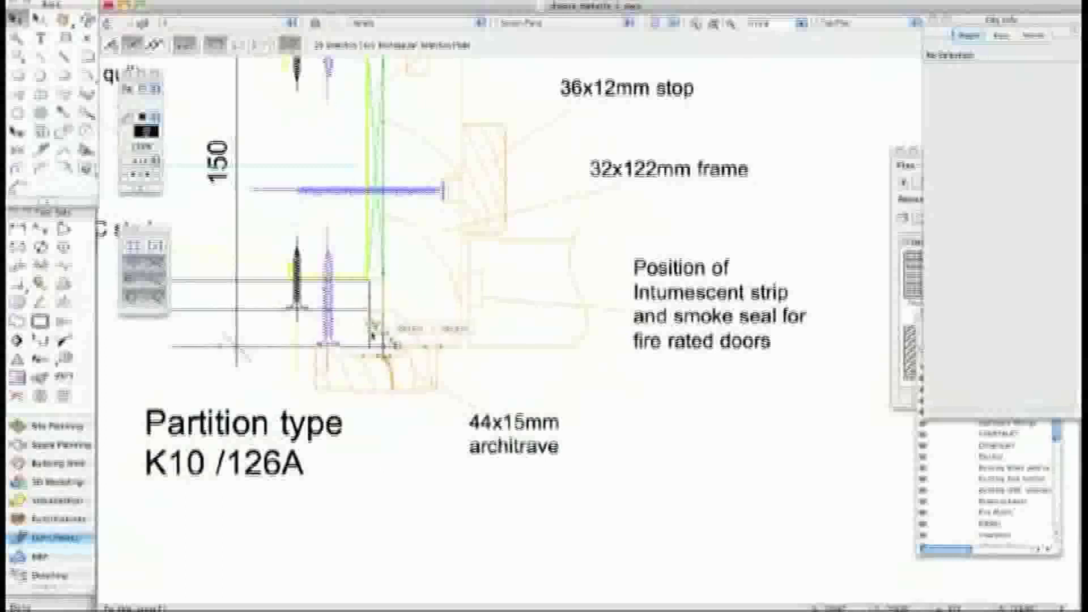
pyautogui.scroll(4, 374, 334)
pyautogui.doubleClick(366, 335)
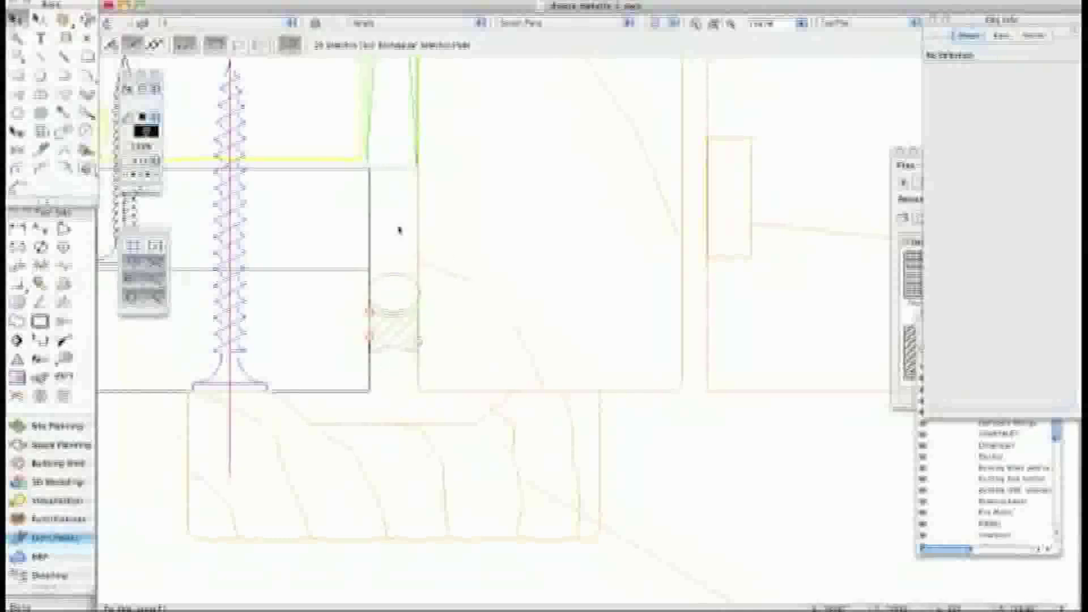
pyautogui.scroll(-3, 399, 230)
pyautogui.scroll(-2, 421, 265)
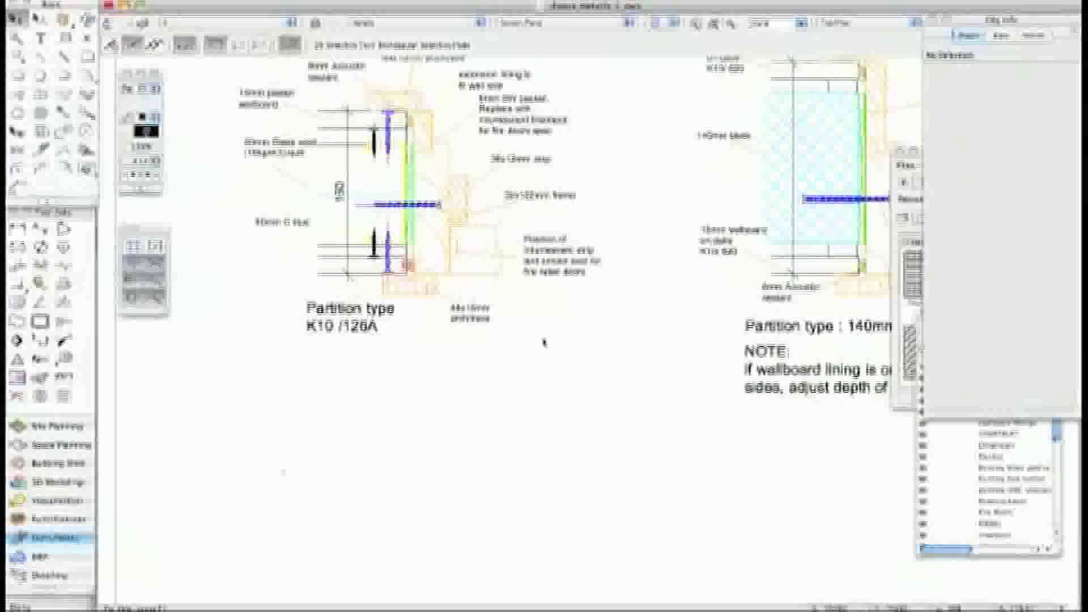
pyautogui.moveTo(543, 342); pyautogui.dragTo(543, 409, button='middle')
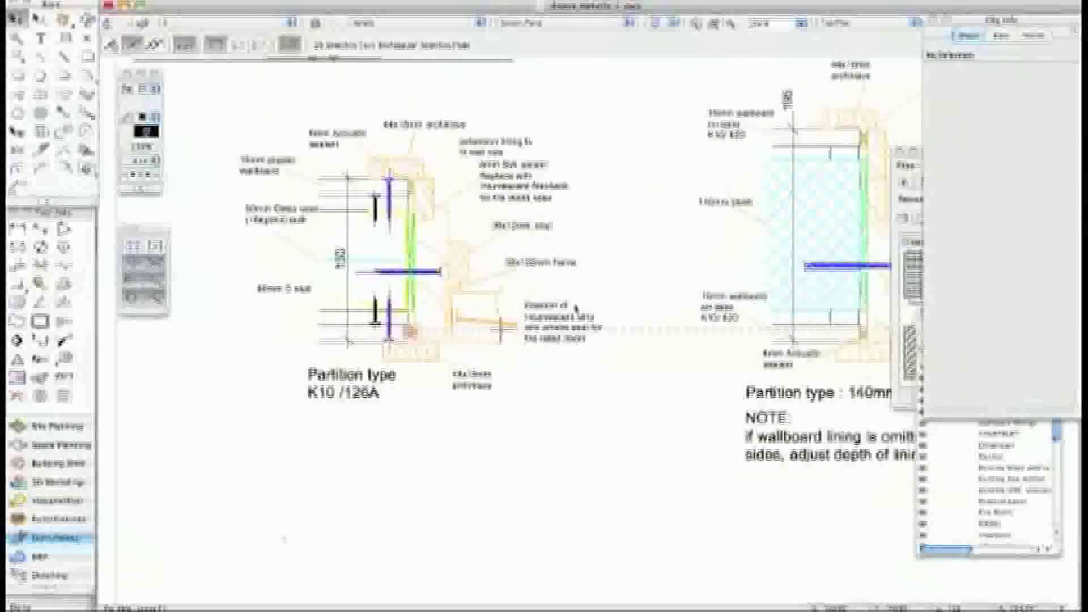
# Inspect the loose packer, frame, stop and architrave components drawn outside the sheet border.
pyautogui.scroll(-2, 361, 311)
pyautogui.moveTo(226, 348); pyautogui.dragTo(471, 318, button='middle')
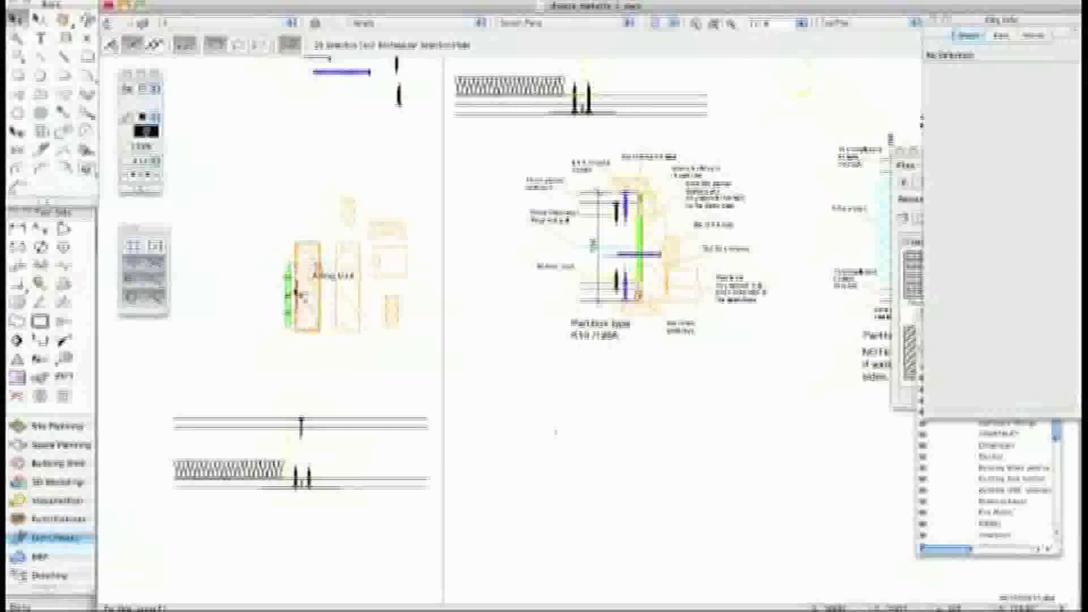
pyautogui.scroll(2, 305, 283)
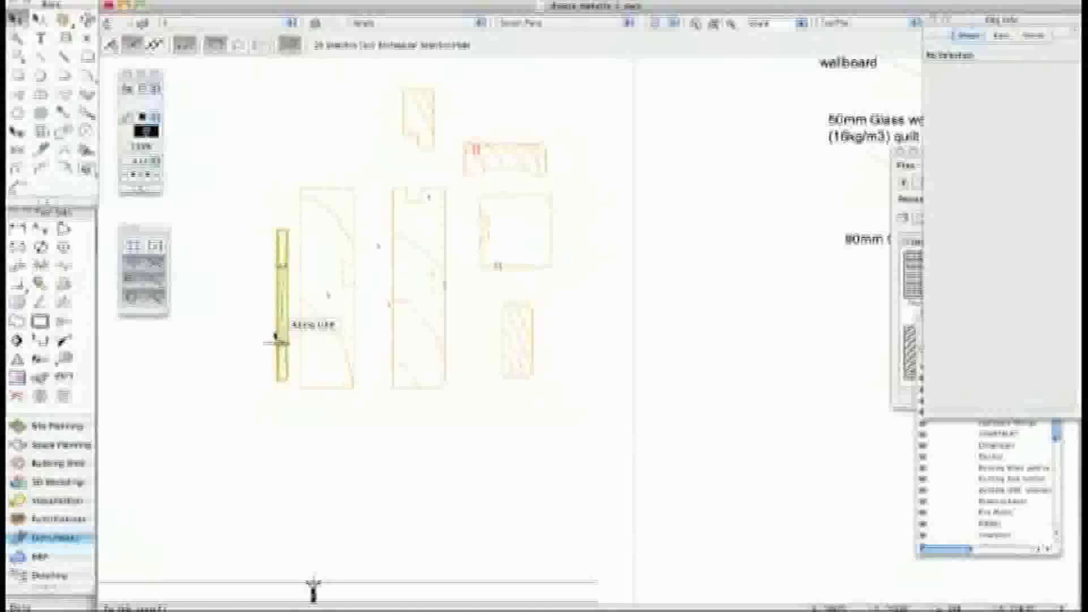
pyautogui.scroll(-2, 275, 339)
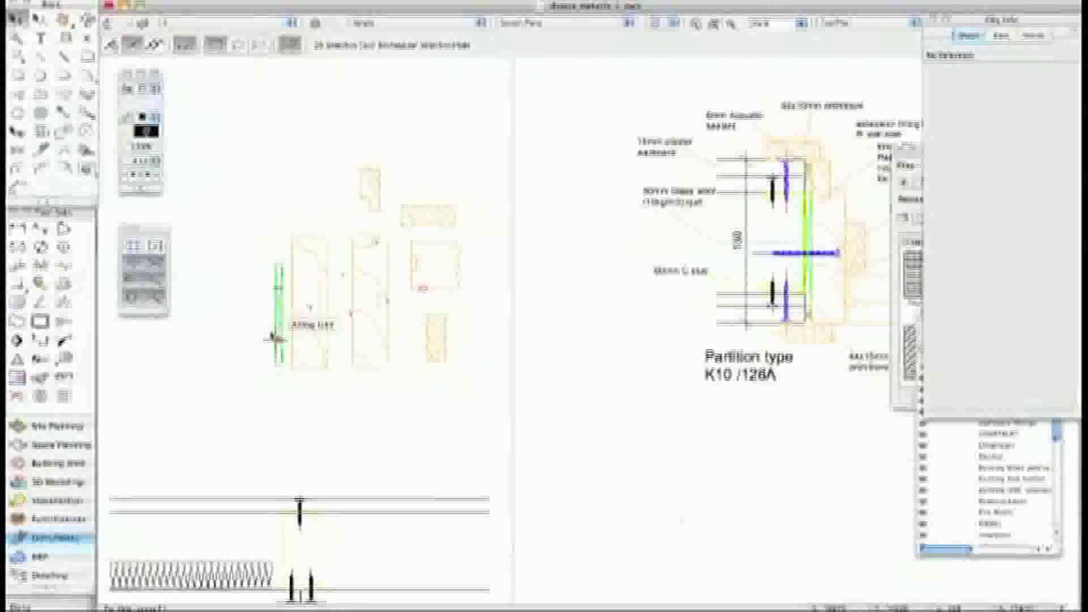
pyautogui.click(277, 334)
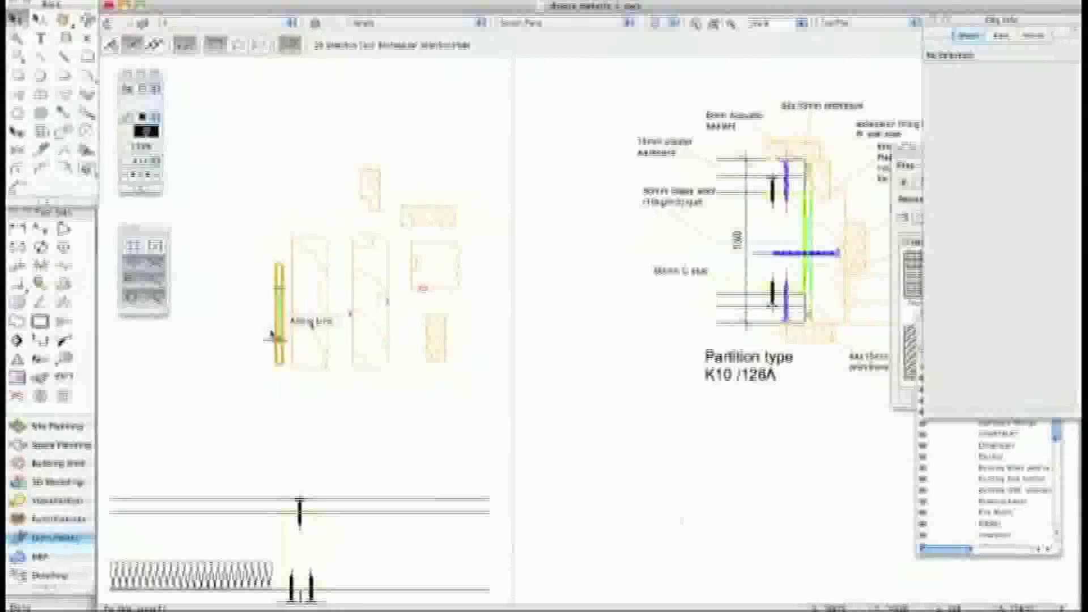
pyautogui.scroll(3, 274, 335)
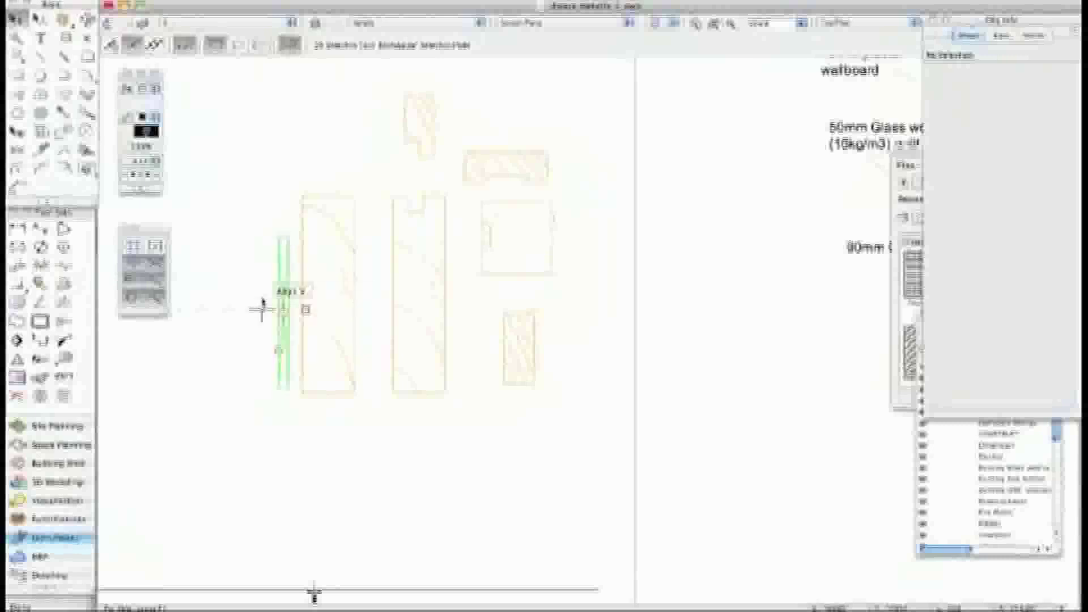
pyautogui.scroll(-3, 291, 305)
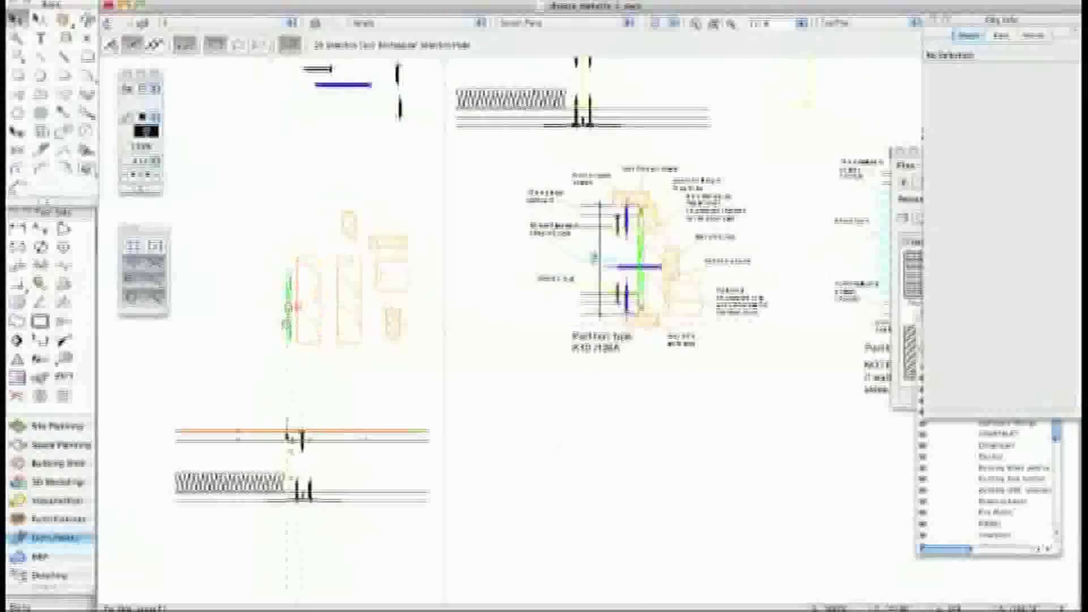
# Inspect the set of loose screw components drawn above the timber sections outside the sheet border.
pyautogui.moveTo(299, 243); pyautogui.dragTo(317, 493, button='middle')
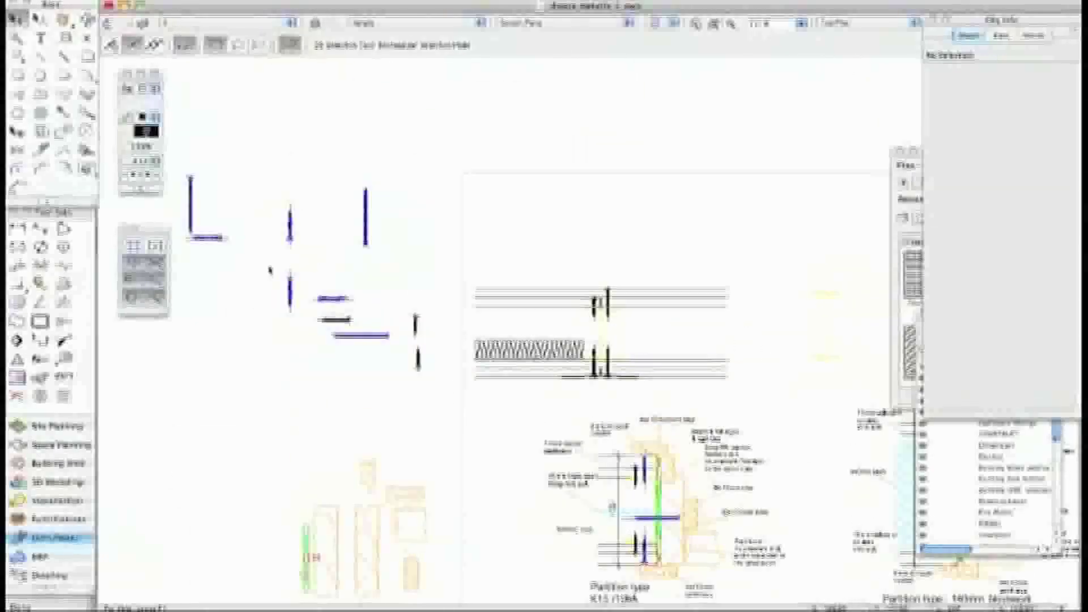
pyautogui.scroll(-2, 316, 255)
pyautogui.scroll(1, 318, 311)
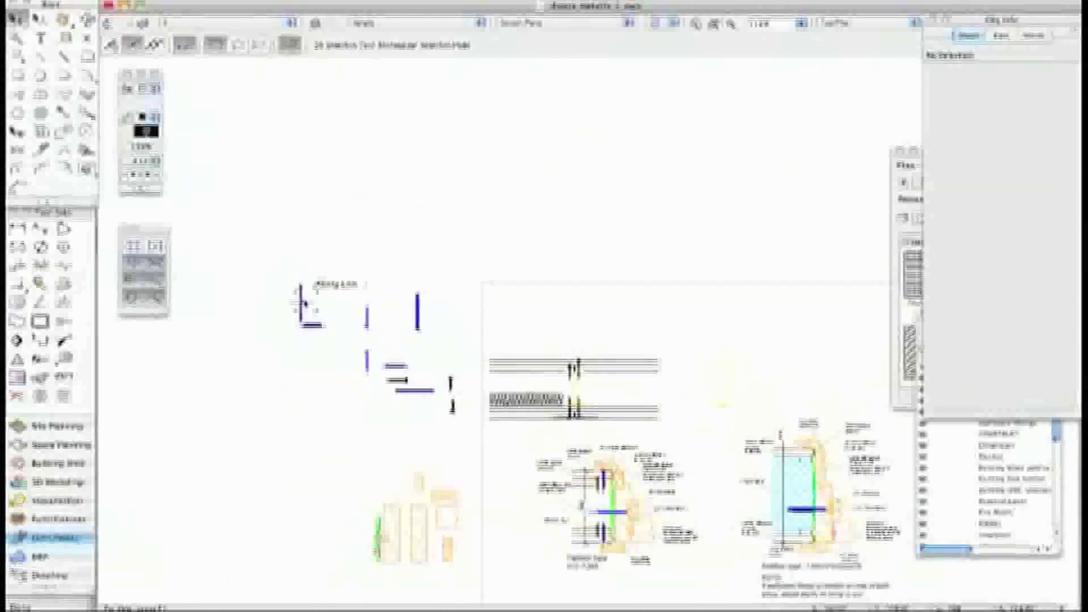
pyautogui.scroll(2, 300, 295)
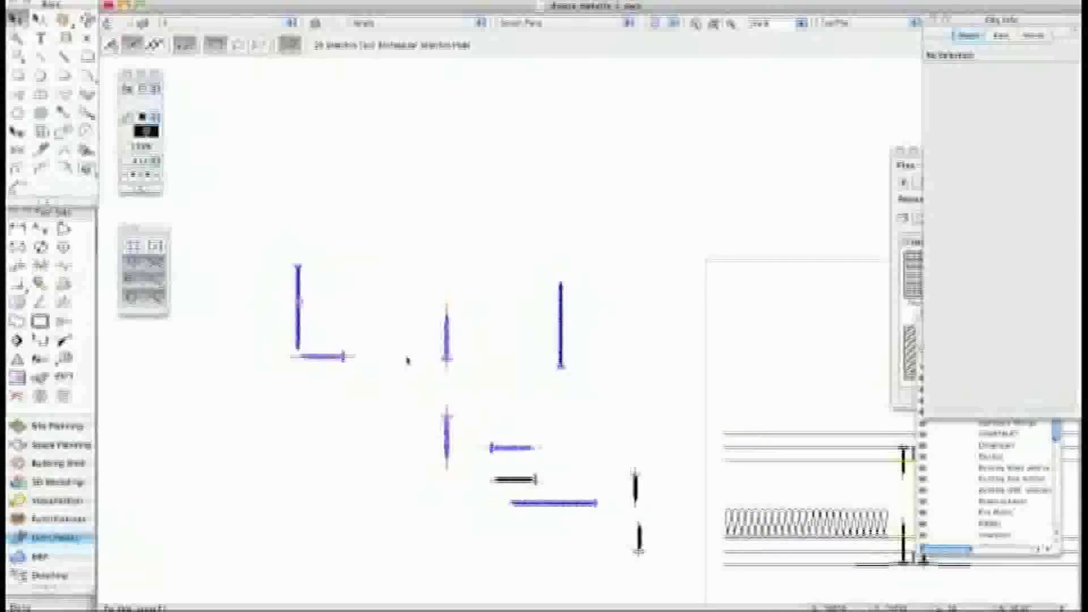
pyautogui.scroll(-1, 409, 359)
pyautogui.moveTo(445, 450)
pyautogui.mouseDown(button='middle')
pyautogui.moveTo(374, 357)
pyautogui.moveTo(355, 288)
pyautogui.mouseUp(button='middle')
pyautogui.moveTo(435, 405); pyautogui.dragTo(423, 374, button='middle')
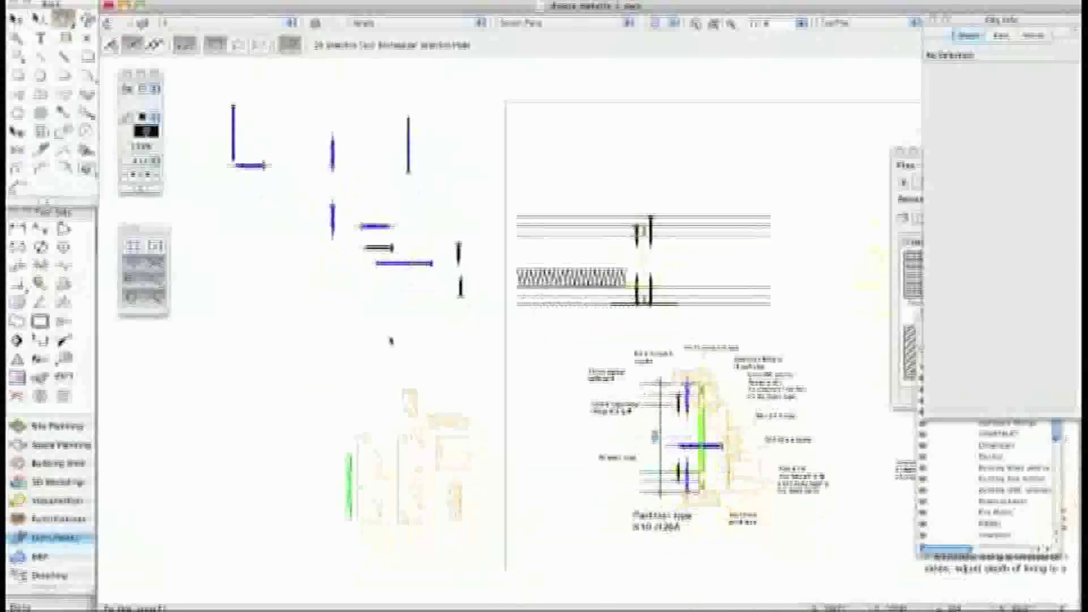
# Examine how the screws, linings and frame are assembled in the K10 /126A partition detail.
pyautogui.moveTo(391, 340); pyautogui.dragTo(338, 274, button='middle')
pyautogui.moveTo(621, 354); pyautogui.dragTo(441, 349, button='middle')
pyautogui.scroll(5, 441, 347)
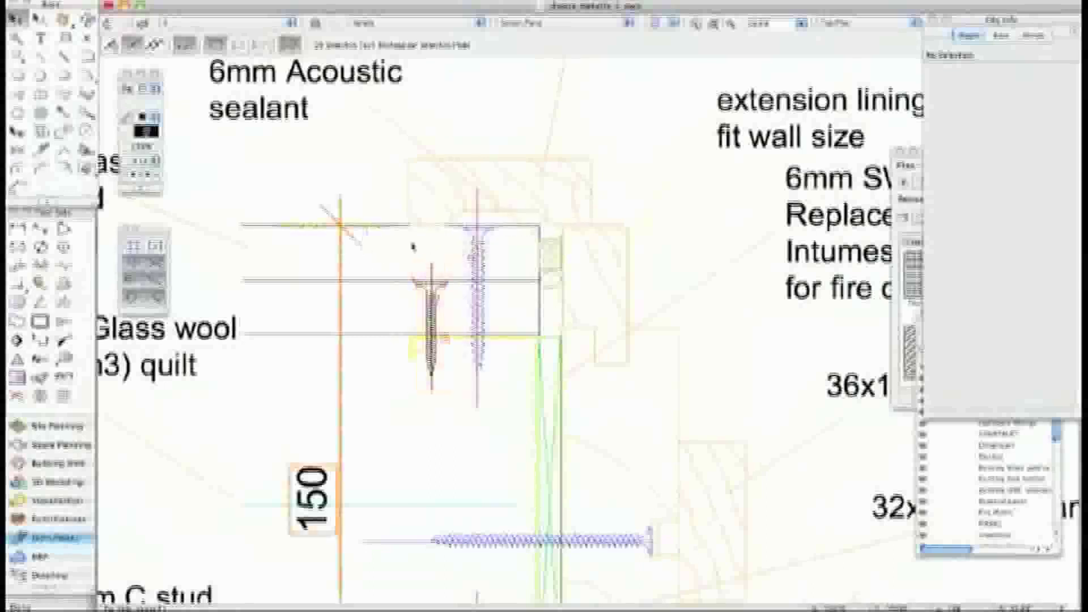
pyautogui.scroll(-3, 448, 303)
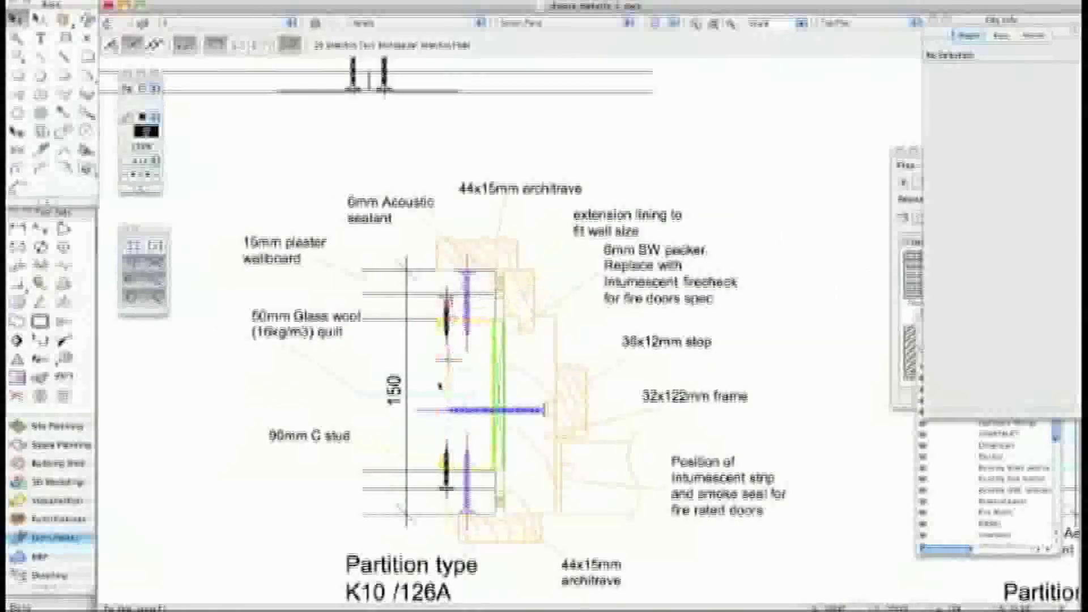
pyautogui.moveTo(436, 441); pyautogui.dragTo(424, 345, button='middle')
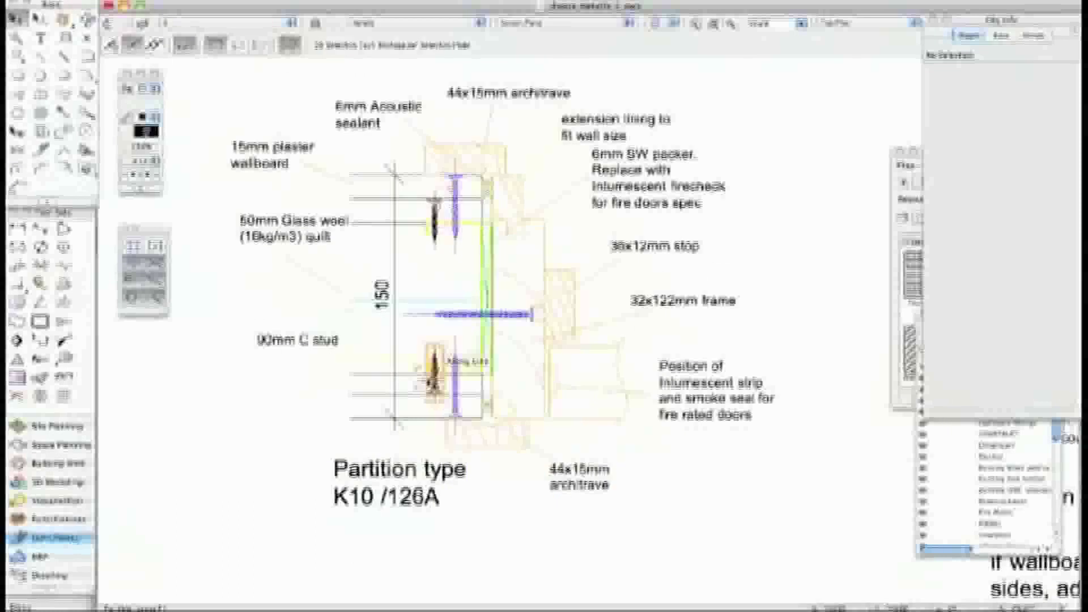
pyautogui.moveTo(424, 321); pyautogui.dragTo(400, 428, button='middle')
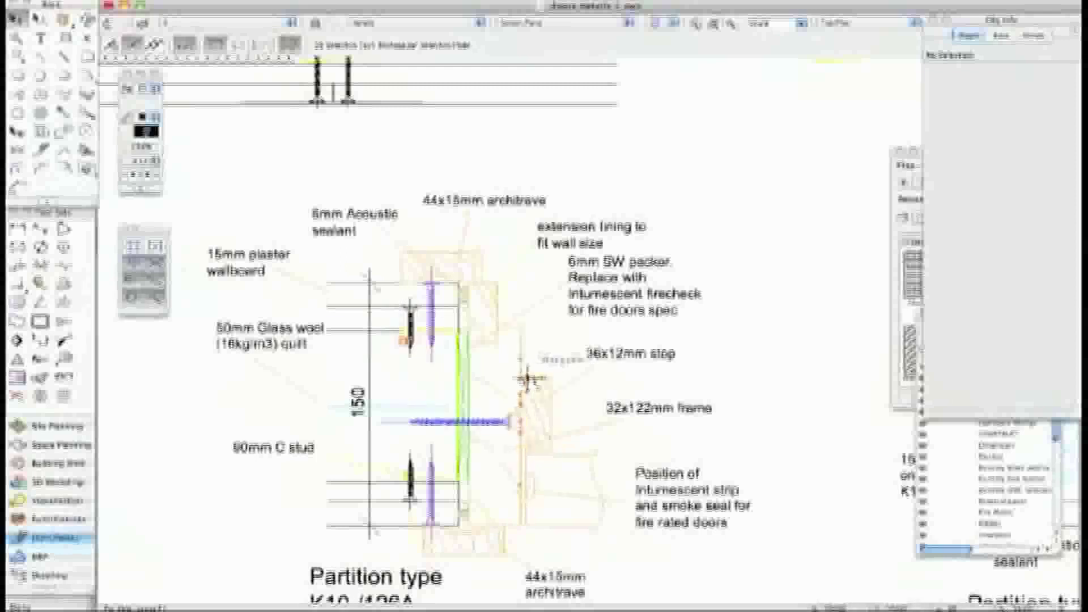
pyautogui.scroll(-3, 510, 425)
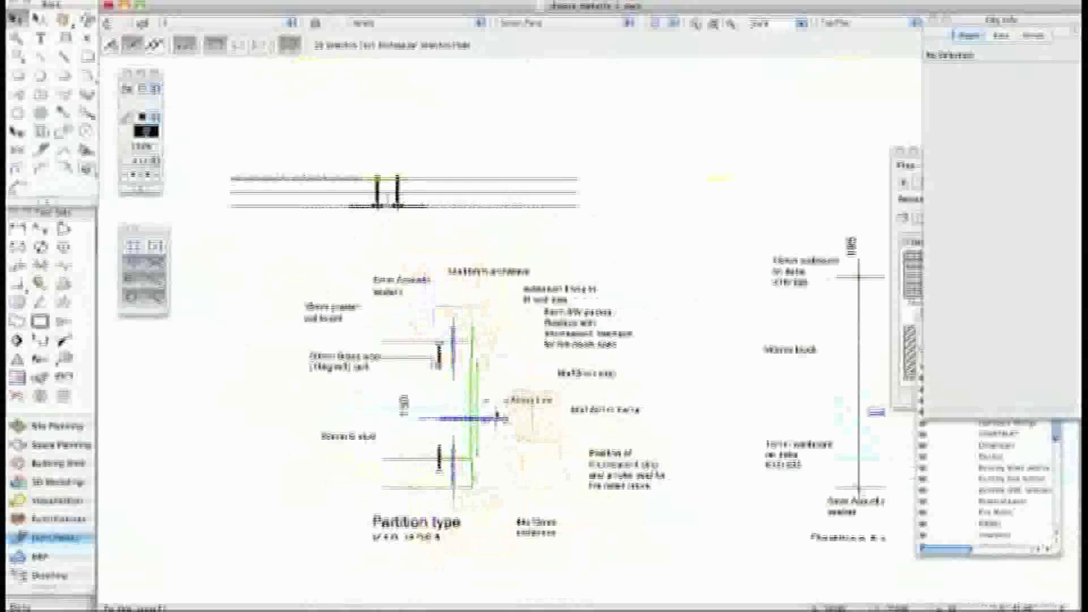
pyautogui.scroll(-3, 502, 434)
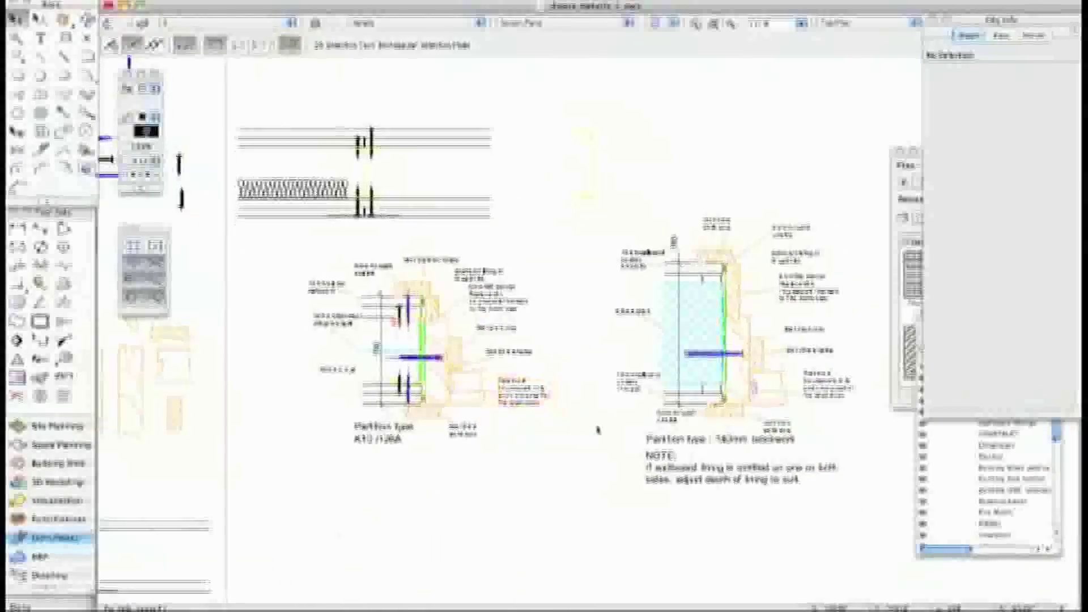
pyautogui.scroll(-4, 592, 430)
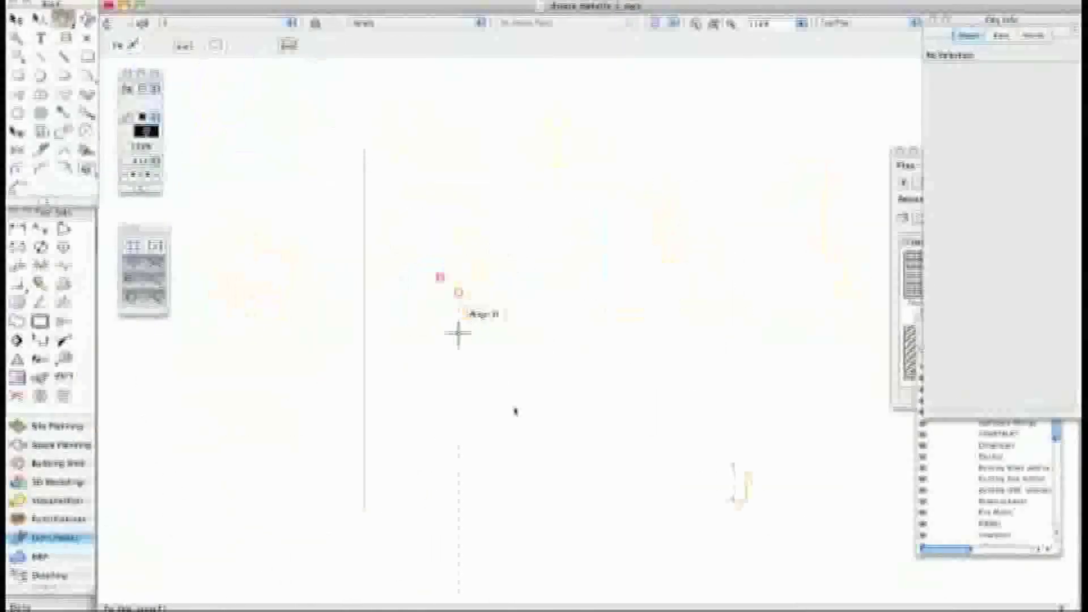
# Review the remaining door jamb details on the sheet, including the blockwork partition variants.
pyautogui.moveTo(512, 450); pyautogui.dragTo(371, 334, button='middle')
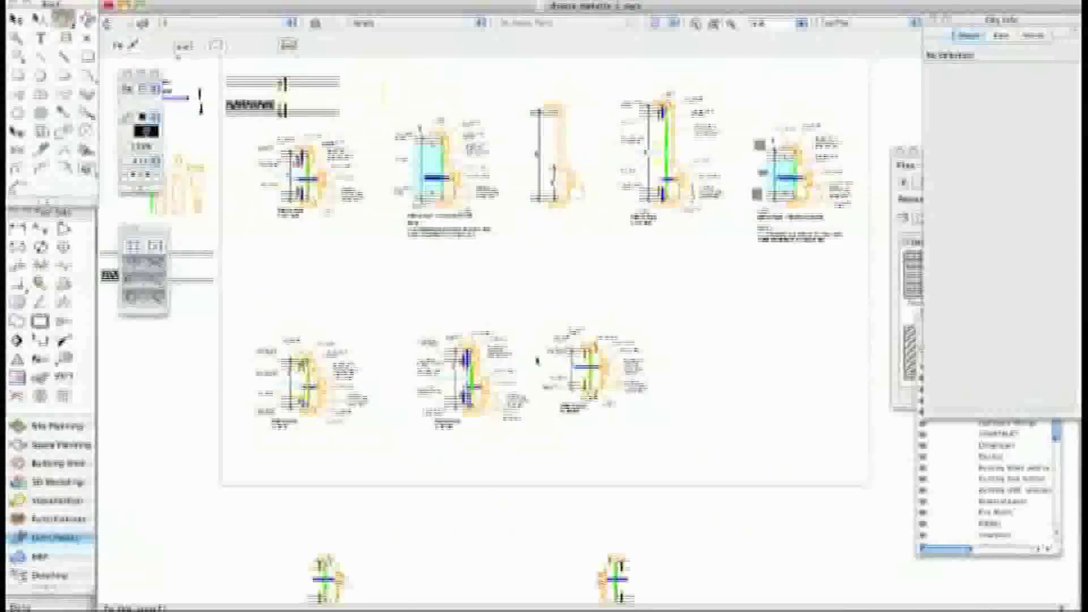
pyautogui.moveTo(808, 171); pyautogui.dragTo(633, 276, button='middle')
pyautogui.scroll(5, 633, 275)
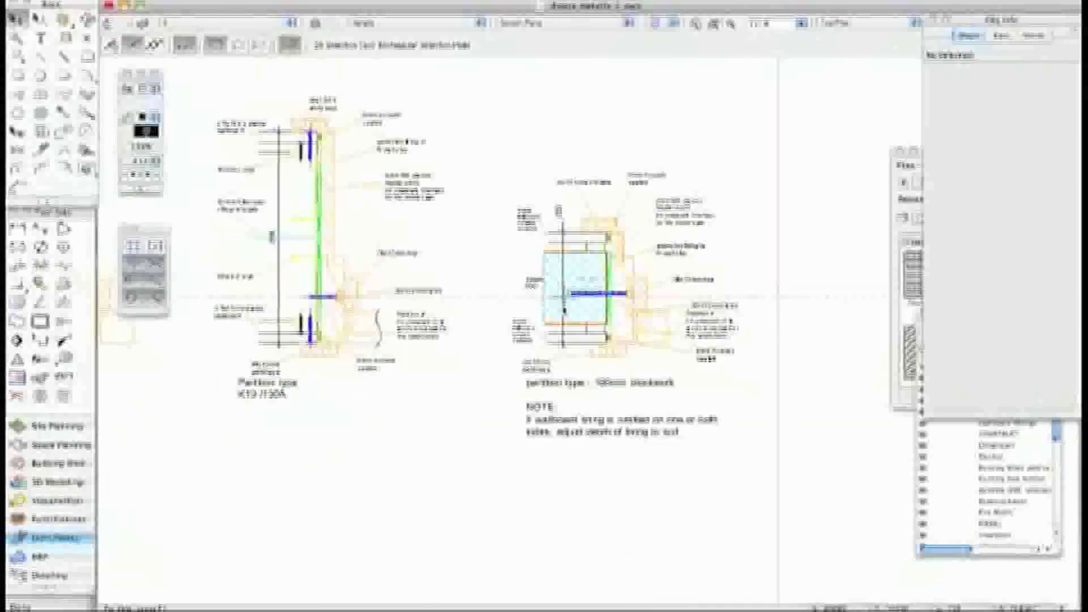
pyautogui.scroll(3, 510, 321)
pyautogui.scroll(-3, 510, 320)
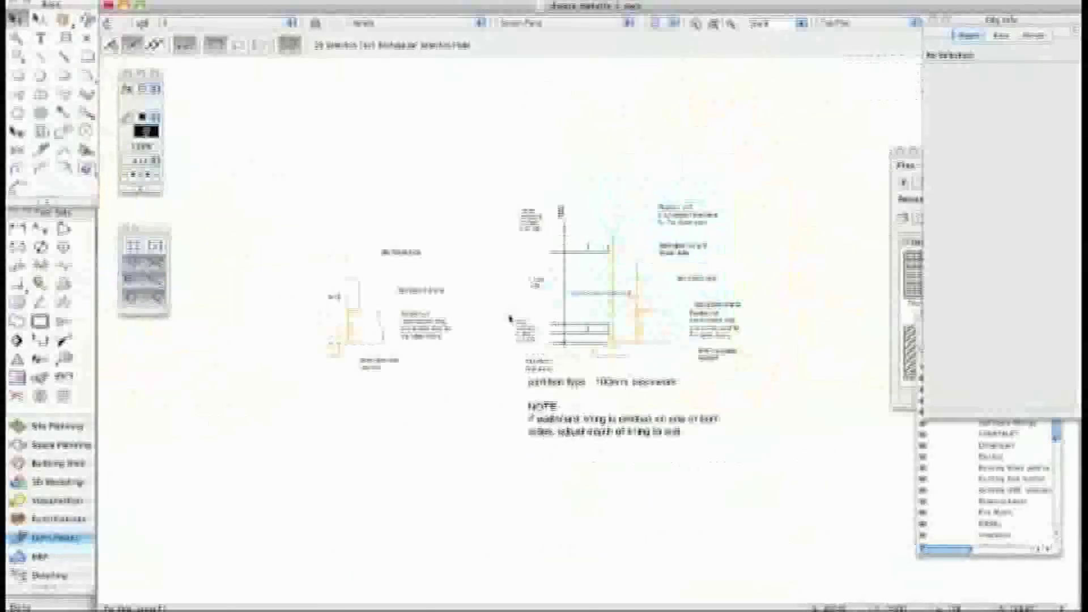
pyautogui.moveTo(241, 340); pyautogui.dragTo(331, 336, button='middle')
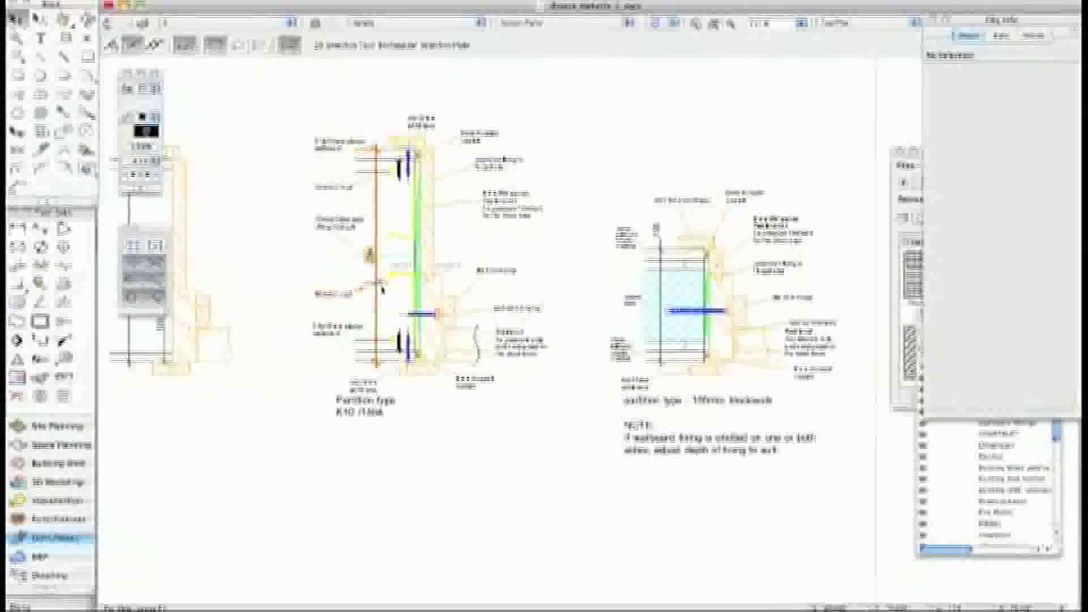
pyautogui.moveTo(266, 355); pyautogui.dragTo(547, 331, button='middle')
pyautogui.scroll(-4, 355, 391)
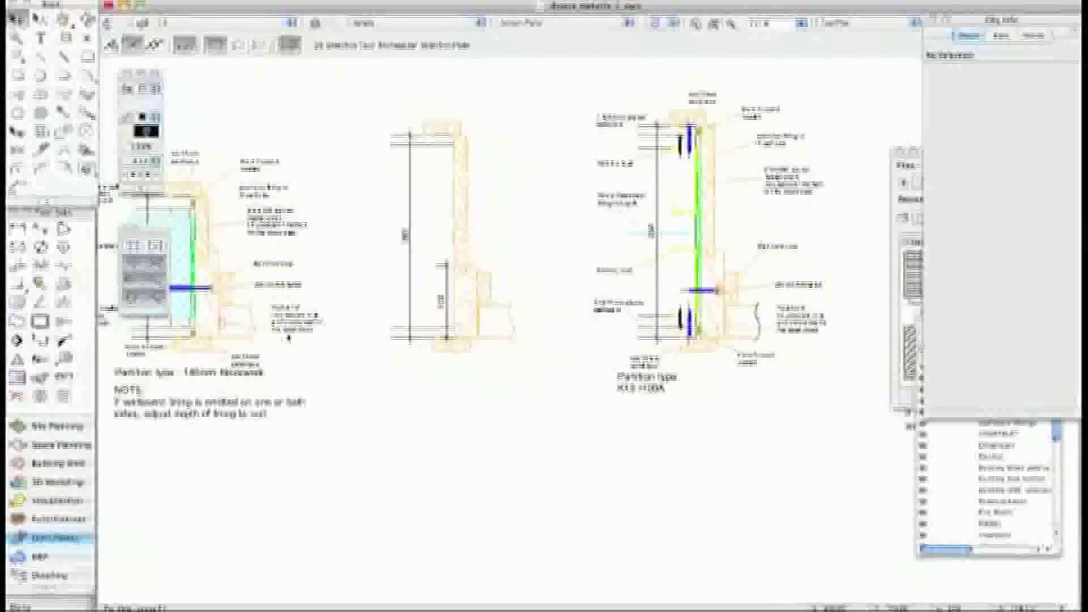
pyautogui.moveTo(356, 391); pyautogui.dragTo(480, 292, button='middle')
pyautogui.moveTo(318, 503)
pyautogui.mouseDown(button='middle')
pyautogui.moveTo(485, 350)
pyautogui.moveTo(492, 356)
pyautogui.mouseUp(button='middle')
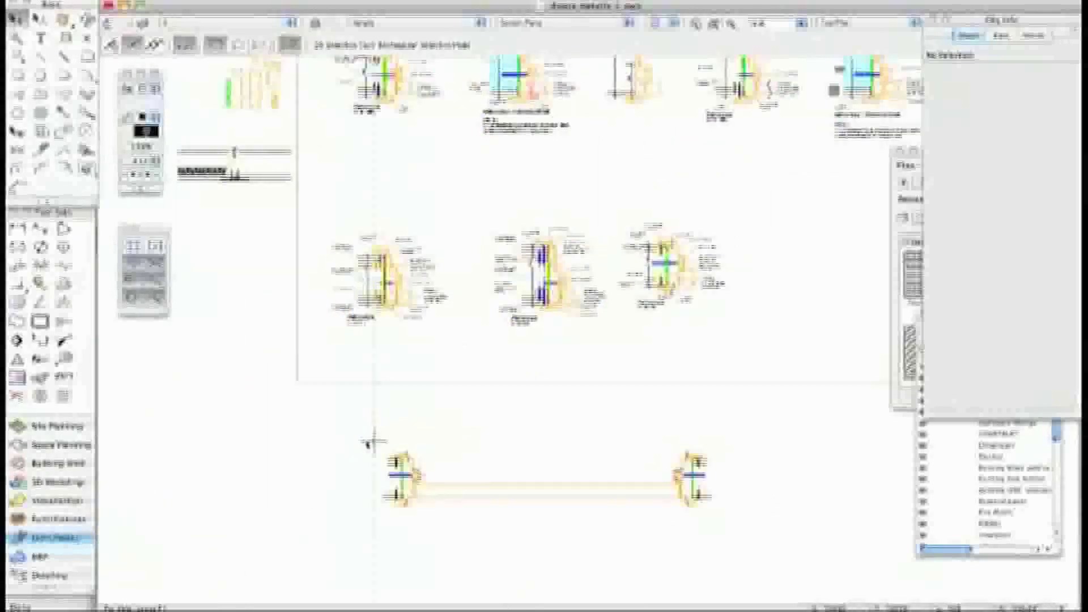
# Examine the jamb assembly at the left end of the door plan below the sheet.
pyautogui.scroll(4, 374, 445)
pyautogui.scroll(2, 374, 450)
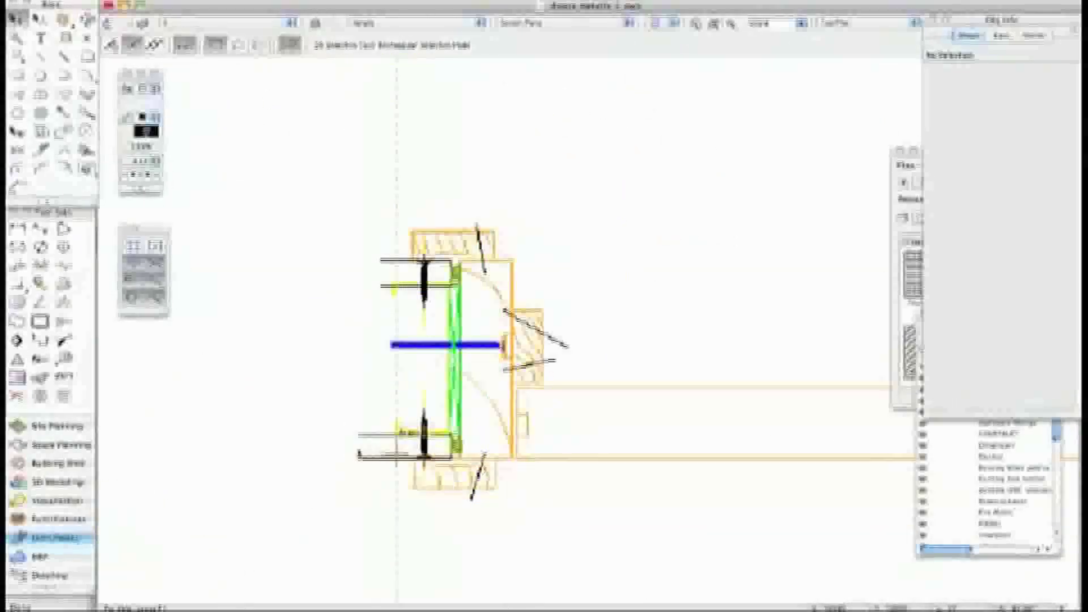
pyautogui.scroll(-1, 469, 463)
pyautogui.scroll(-1, 469, 463)
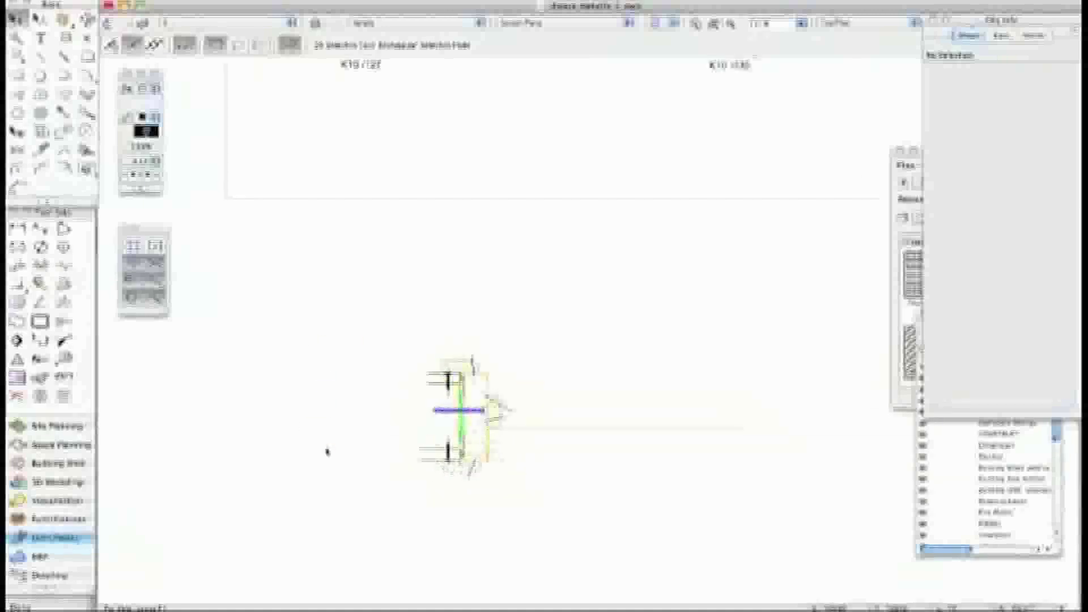
# Examine the packer, frame, stop and door leaf edge where they meet at the near jamb of the door plan.
pyautogui.moveTo(449, 474); pyautogui.dragTo(327, 449, button='middle')
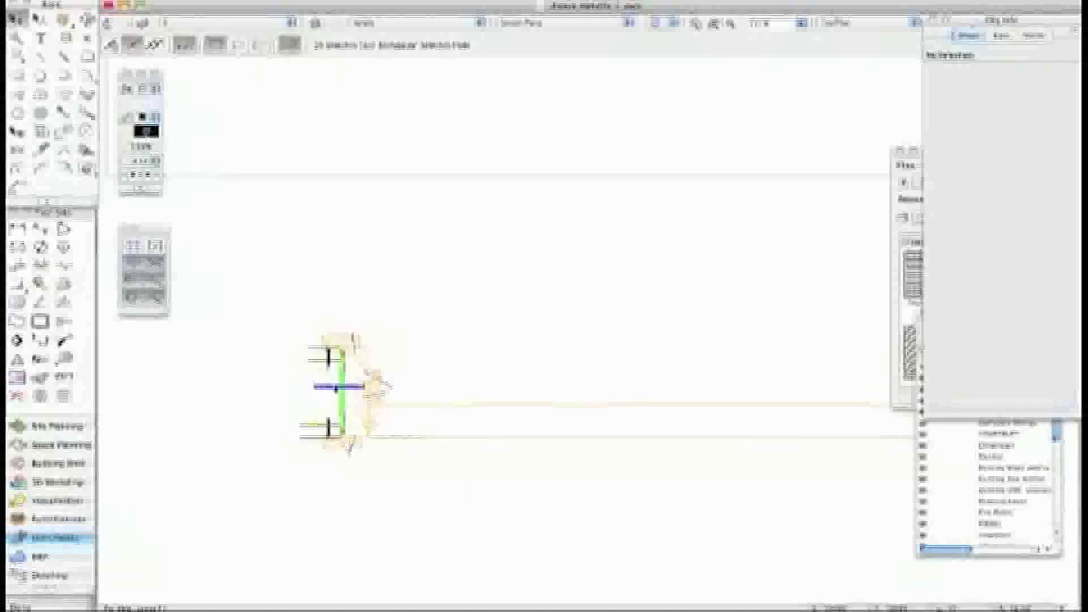
pyautogui.scroll(3, 345, 417)
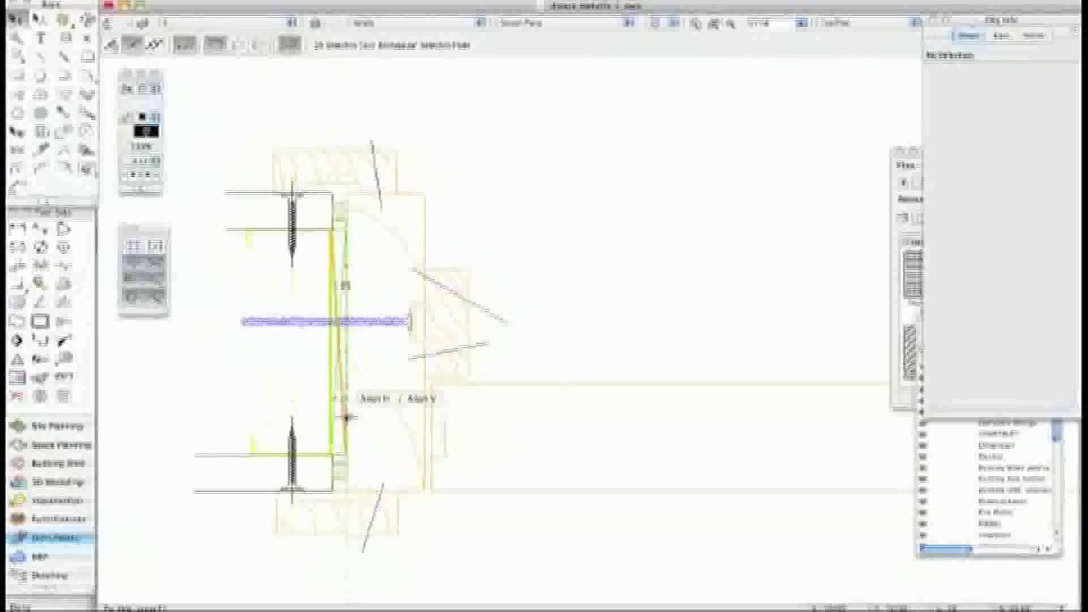
pyautogui.scroll(-2, 345, 418)
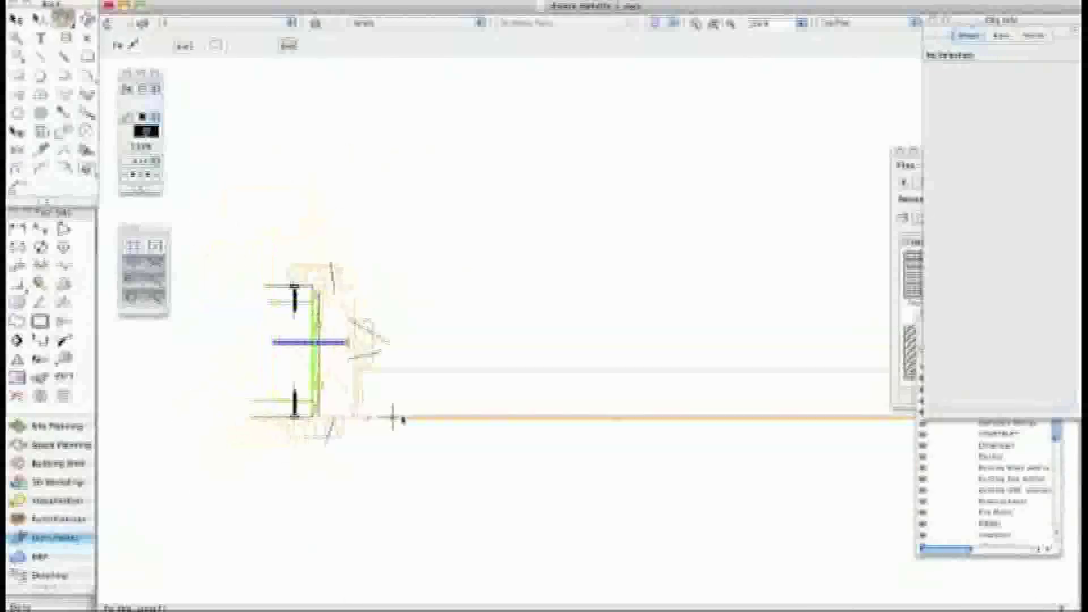
pyautogui.scroll(2, 393, 417)
pyautogui.doubleClick(315, 371)
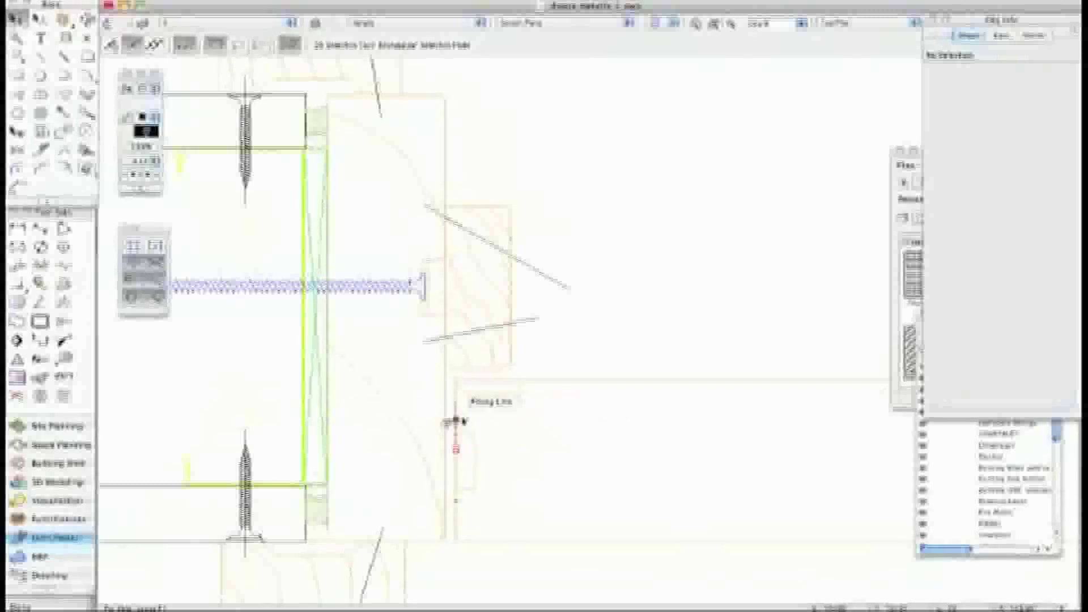
pyautogui.scroll(-3, 520, 425)
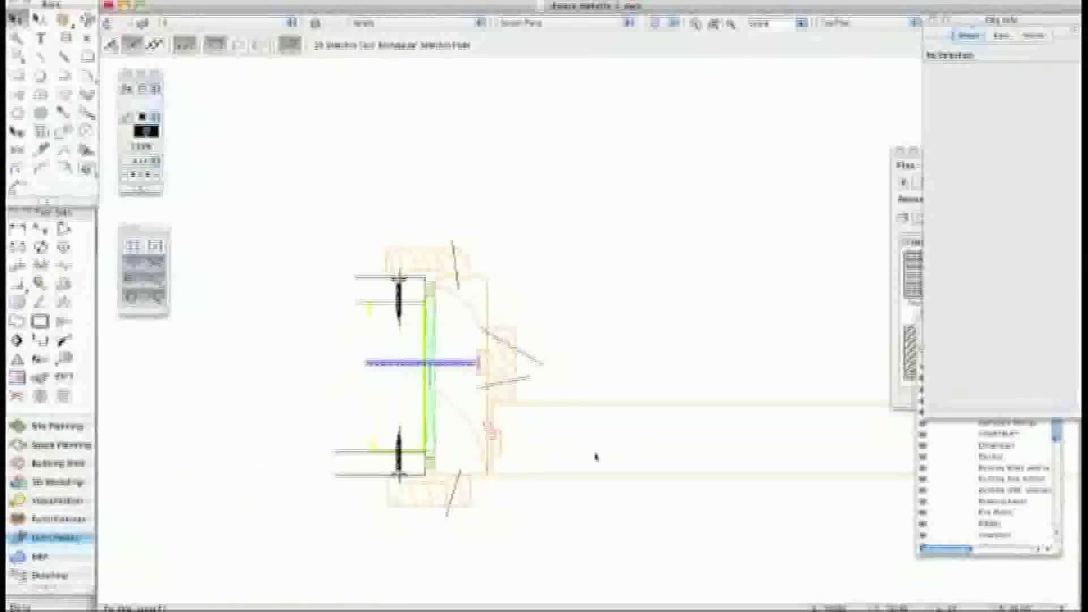
pyautogui.scroll(-3, 567, 447)
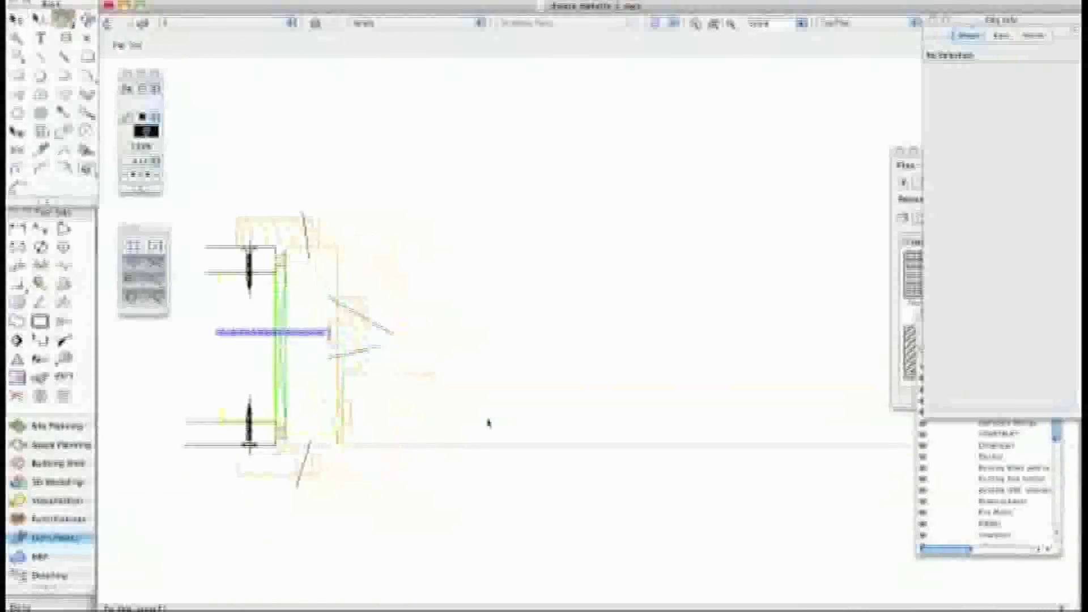
# Follow the door leaf to the opposite jamb and examine the small rectangular strip set into the leaf edge.
pyautogui.moveTo(552, 450); pyautogui.dragTo(451, 430, button='middle')
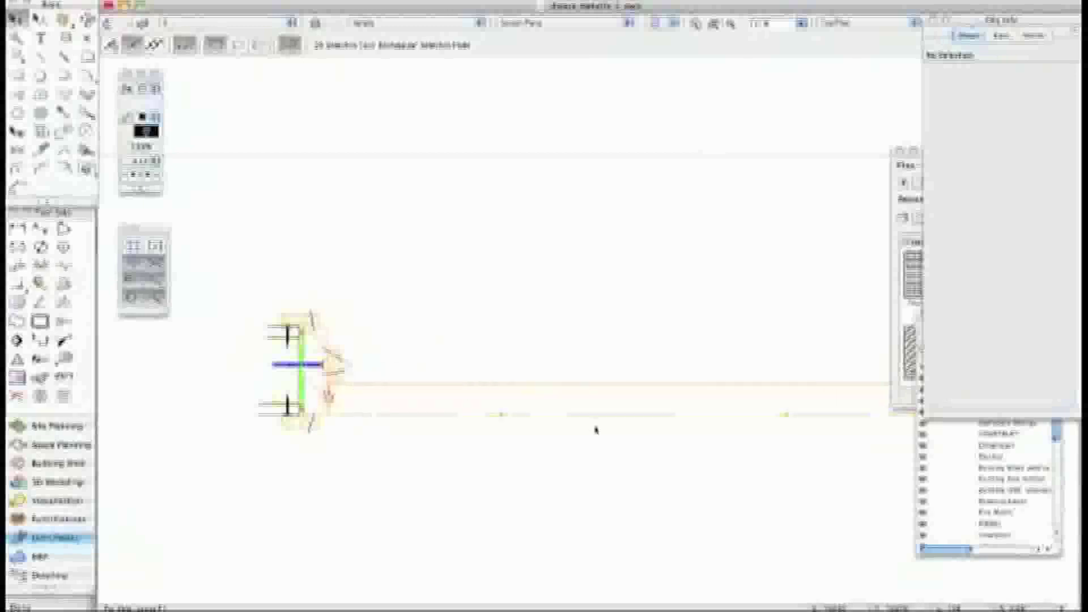
pyautogui.moveTo(658, 435); pyautogui.dragTo(432, 428, button='middle')
pyautogui.scroll(4, 723, 375)
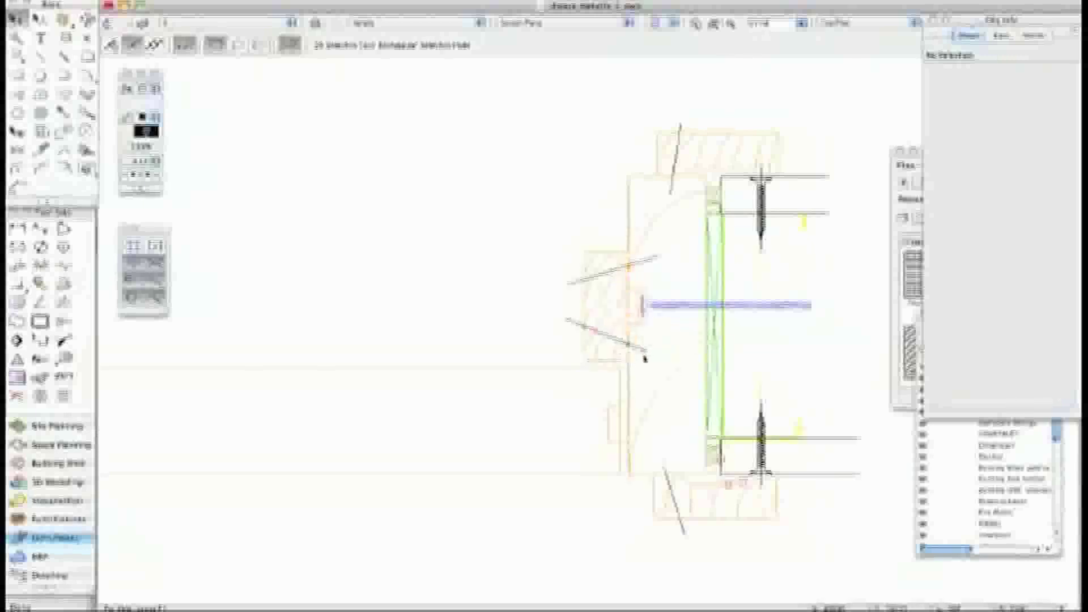
pyautogui.scroll(5, 618, 410)
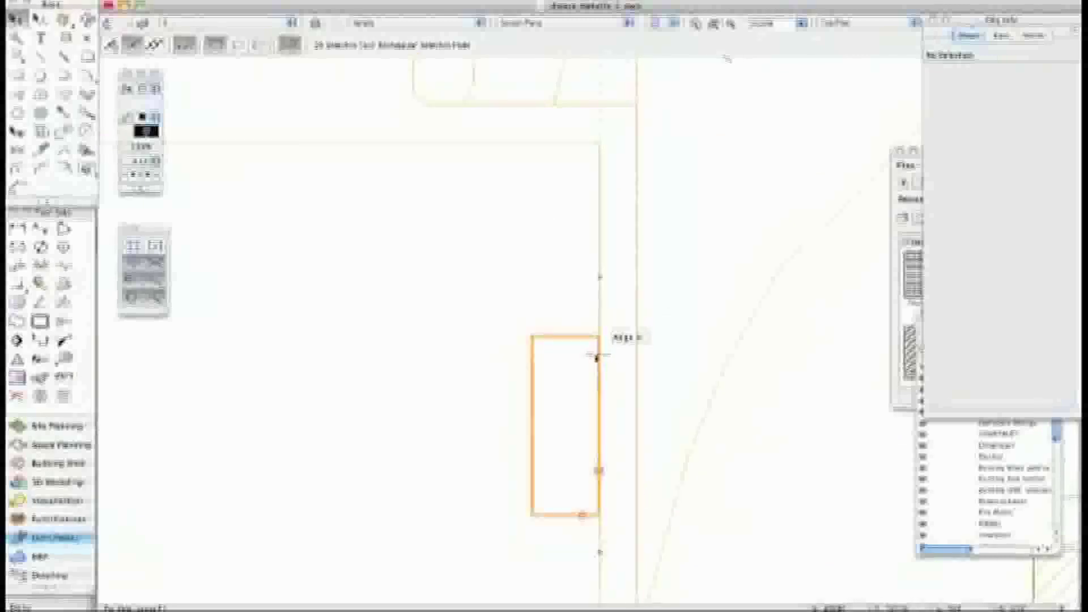
pyautogui.scroll(-5, 591, 365)
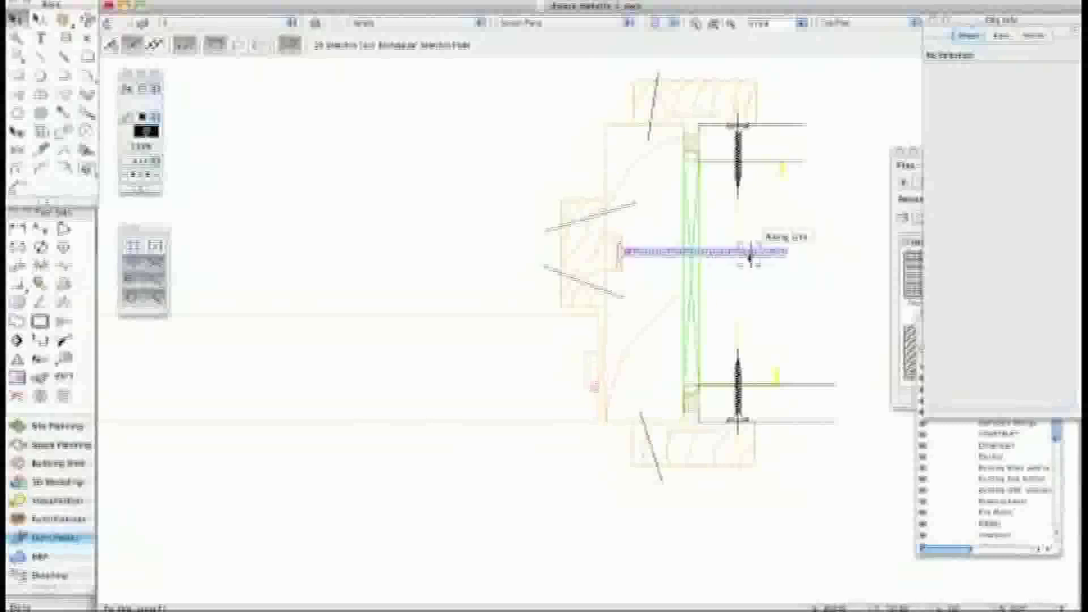
# Review the complete door plan with its leaf and mirrored jamb assemblies at both ends.
pyautogui.scroll(-3, 748, 253)
pyautogui.moveTo(485, 349); pyautogui.dragTo(573, 308, button='middle')
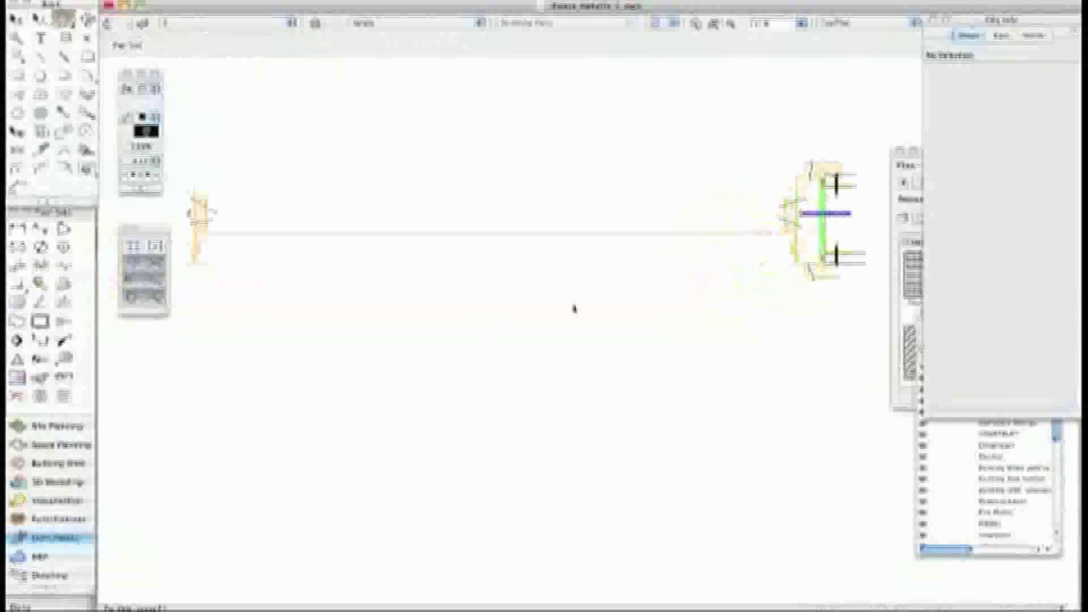
pyautogui.scroll(-1, 573, 308)
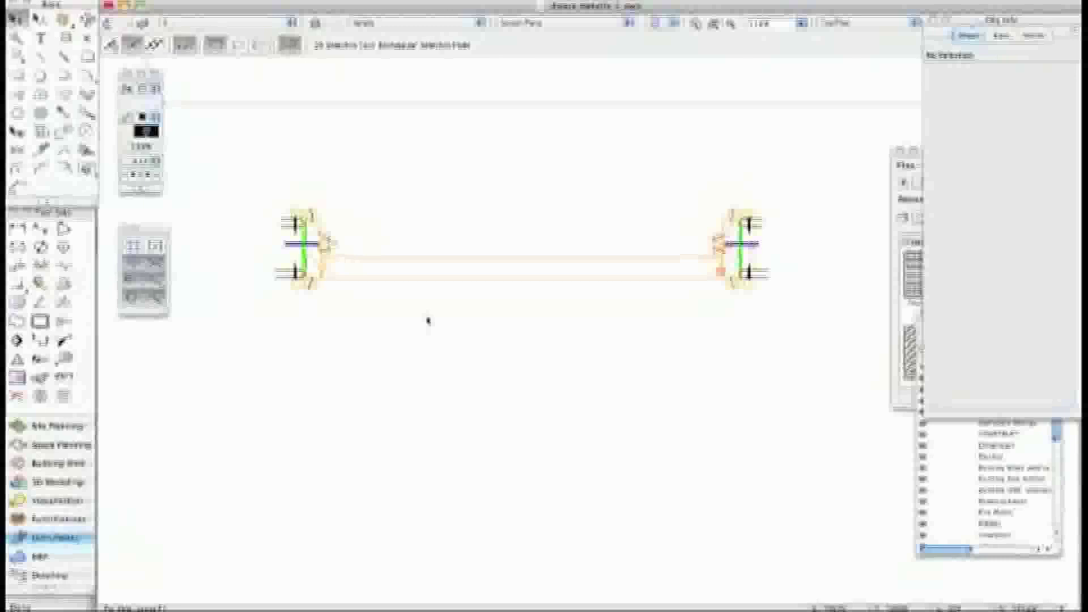
pyautogui.scroll(-1, 412, 270)
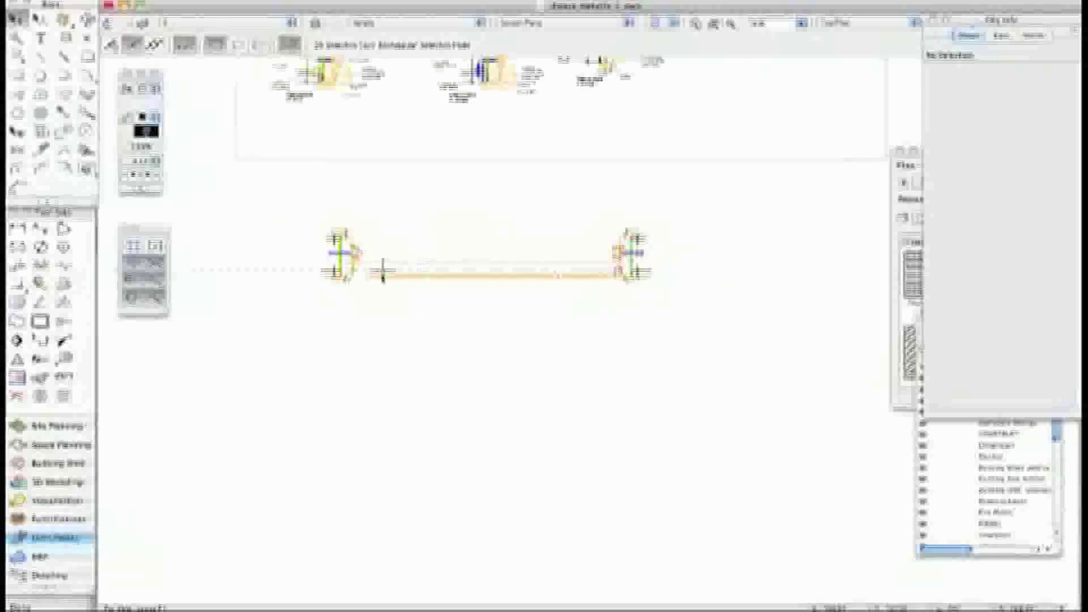
pyautogui.scroll(-1, 379, 270)
# Inspect the annotated K10 /127 partition jamb detail on the sheet.
pyautogui.moveTo(358, 198); pyautogui.dragTo(464, 347, button='middle')
pyautogui.scroll(4, 440, 215)
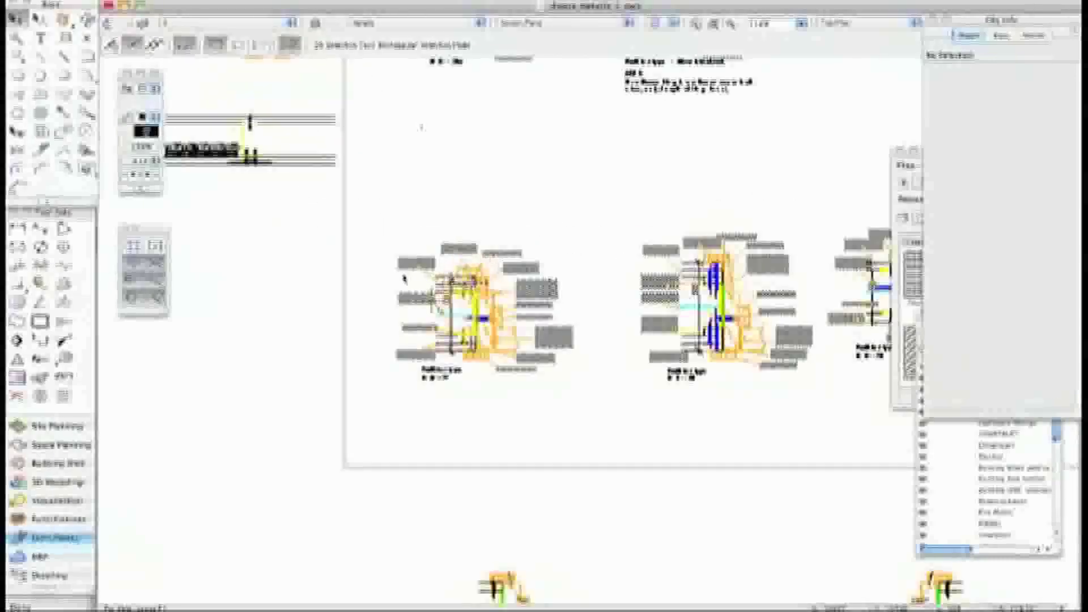
pyautogui.scroll(4, 437, 311)
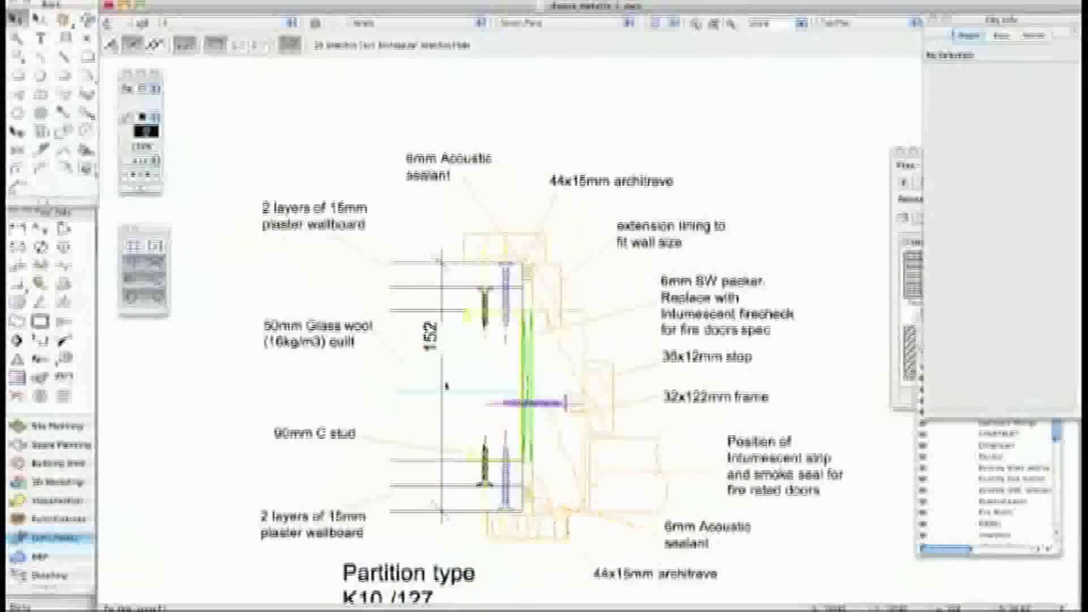
pyautogui.scroll(-8, 431, 363)
pyautogui.scroll(3, 336, 298)
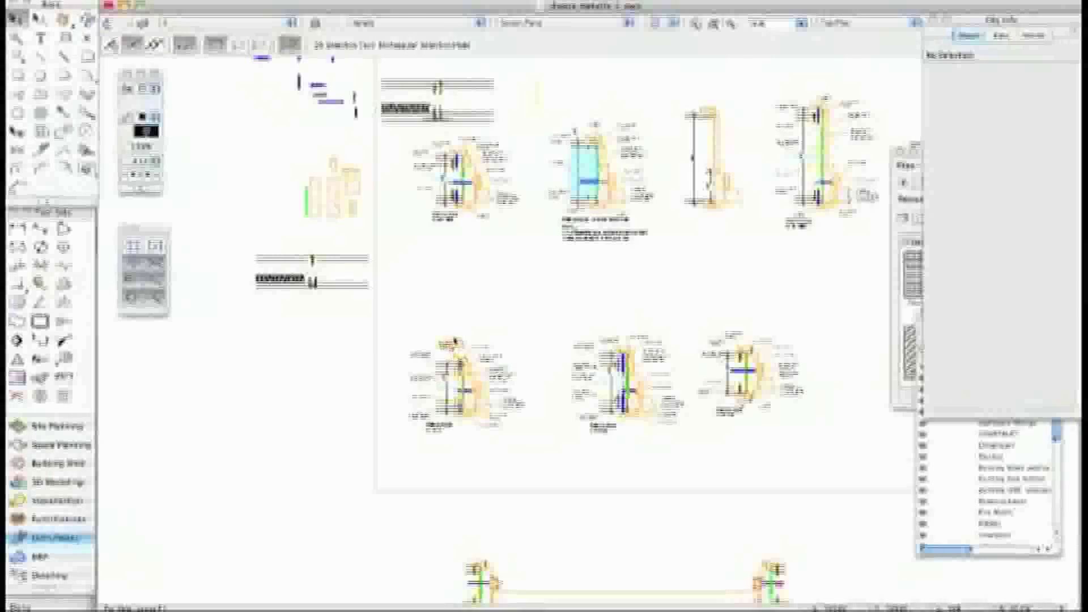
# Inspect the loose timber frame, lining and stop sections beside the sheet, and view them alongside the whole set of details.
pyautogui.moveTo(424, 270); pyautogui.dragTo(536, 359, button='middle')
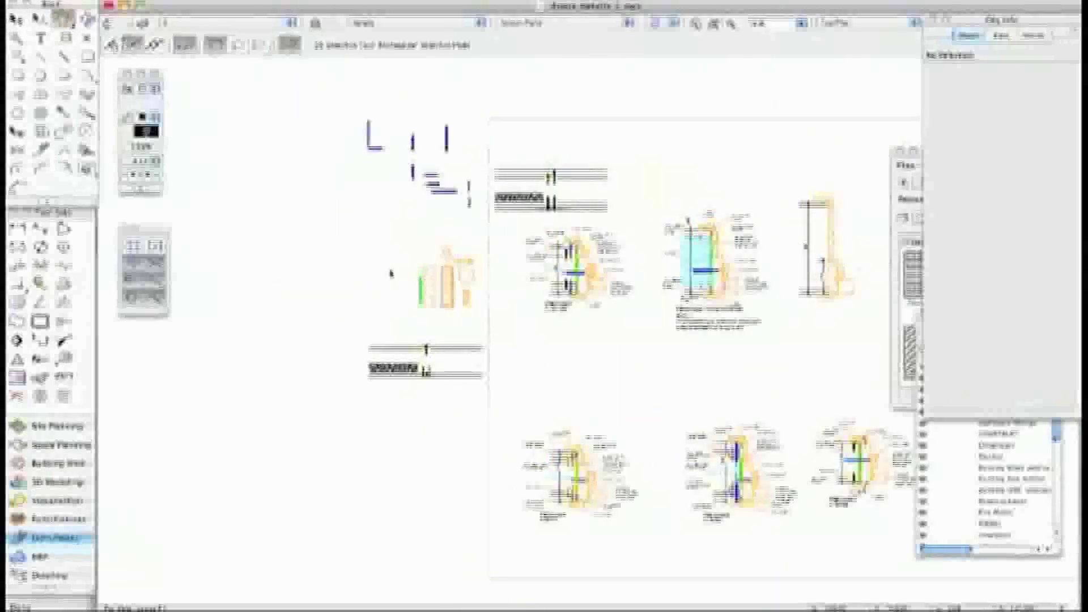
pyautogui.scroll(4, 391, 283)
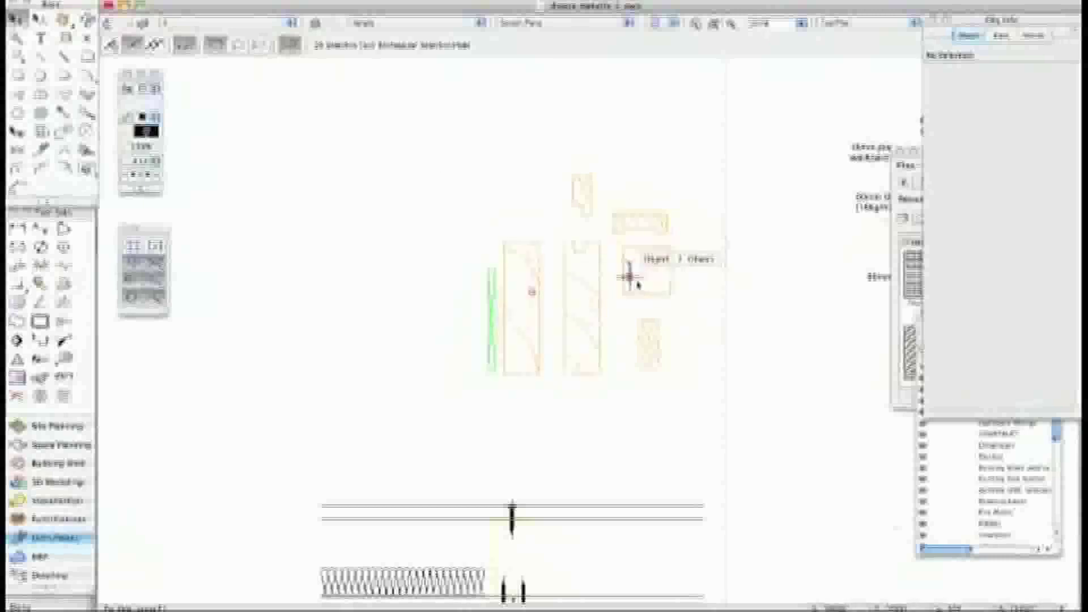
pyautogui.scroll(-5, 567, 278)
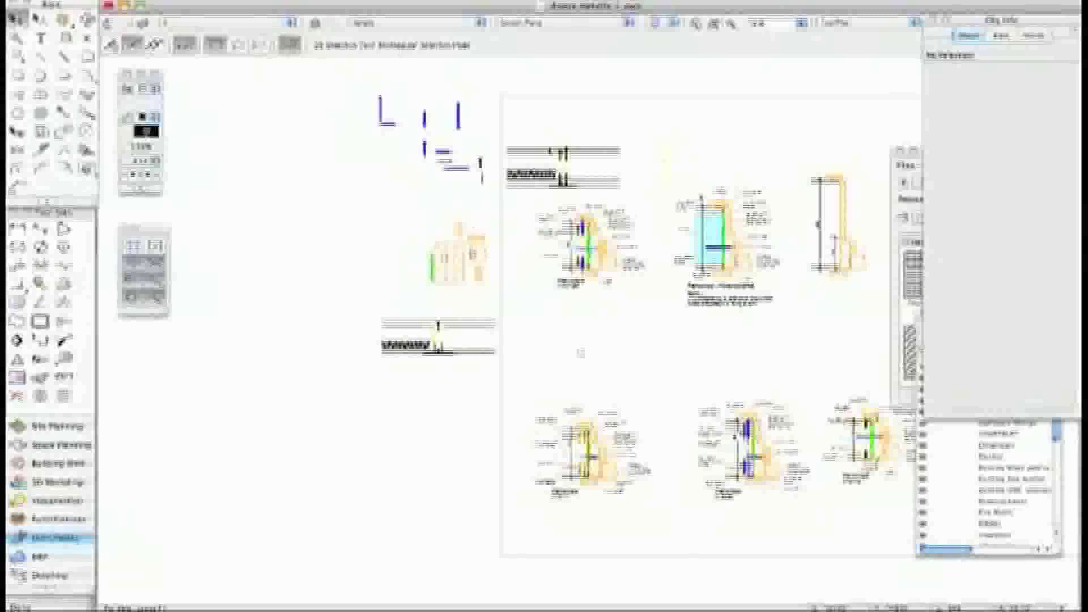
pyautogui.scroll(-4, 561, 99)
pyautogui.scroll(4, 560, 212)
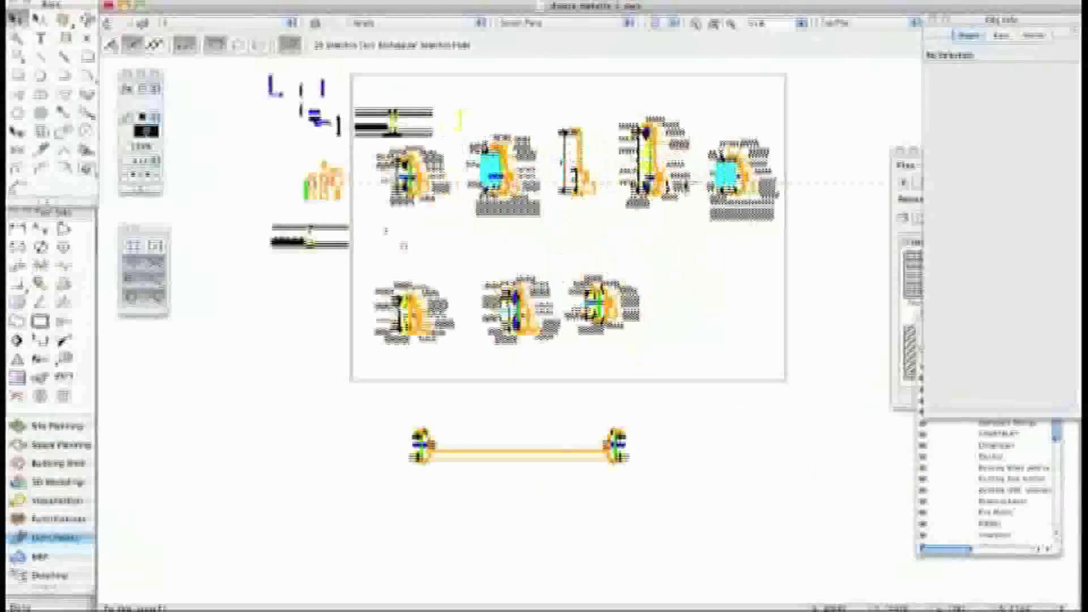
# Switch to the other open drawing file, the v2010 bits library, and look through its list of layers.
pyautogui.click(446, 1)
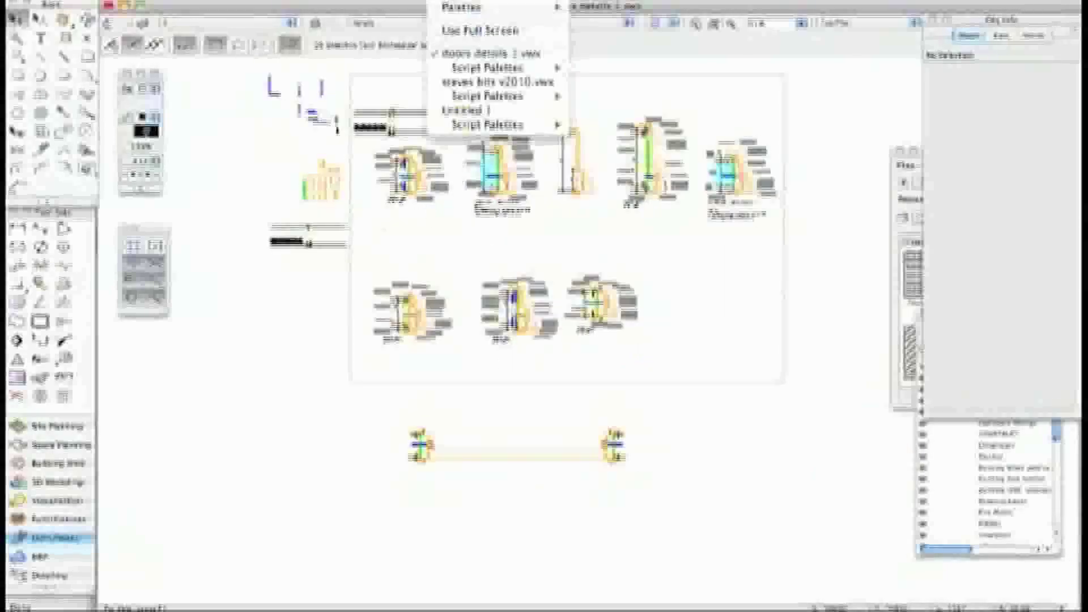
pyautogui.click(497, 81)
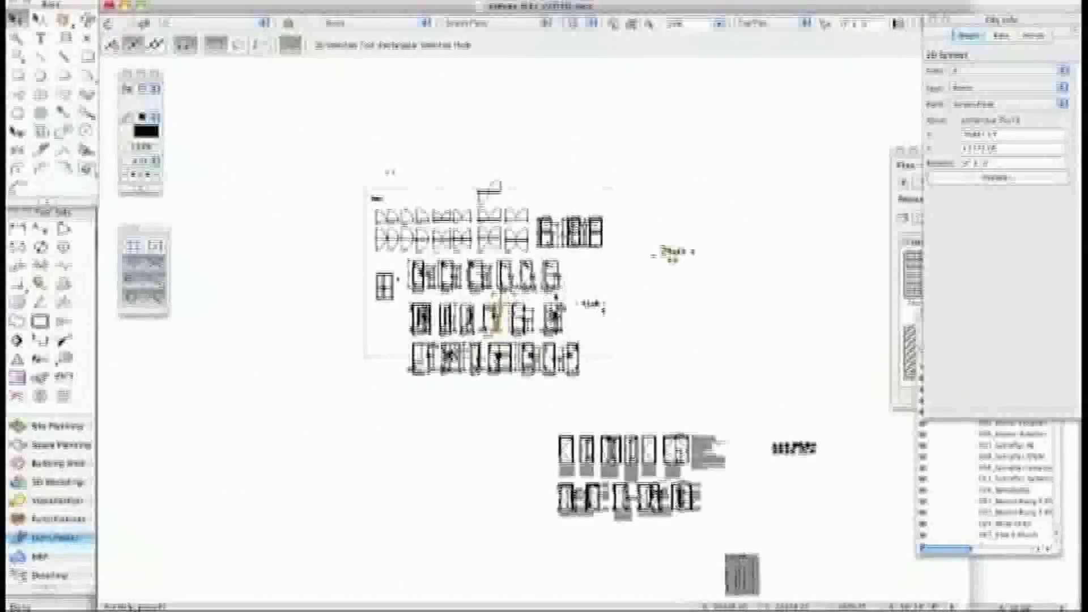
pyautogui.click(385, 26)
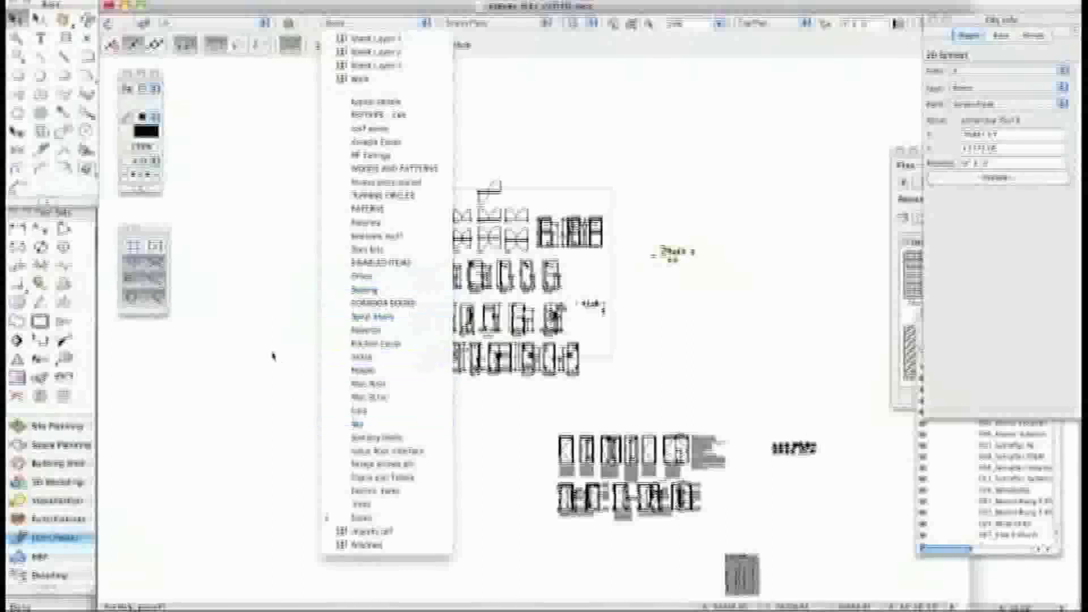
pyautogui.click(396, 303)
# Examine the upper part of the TYPE A bedroom door elevation, including its hinge and signage setting out.
pyautogui.scroll(5, 320, 273)
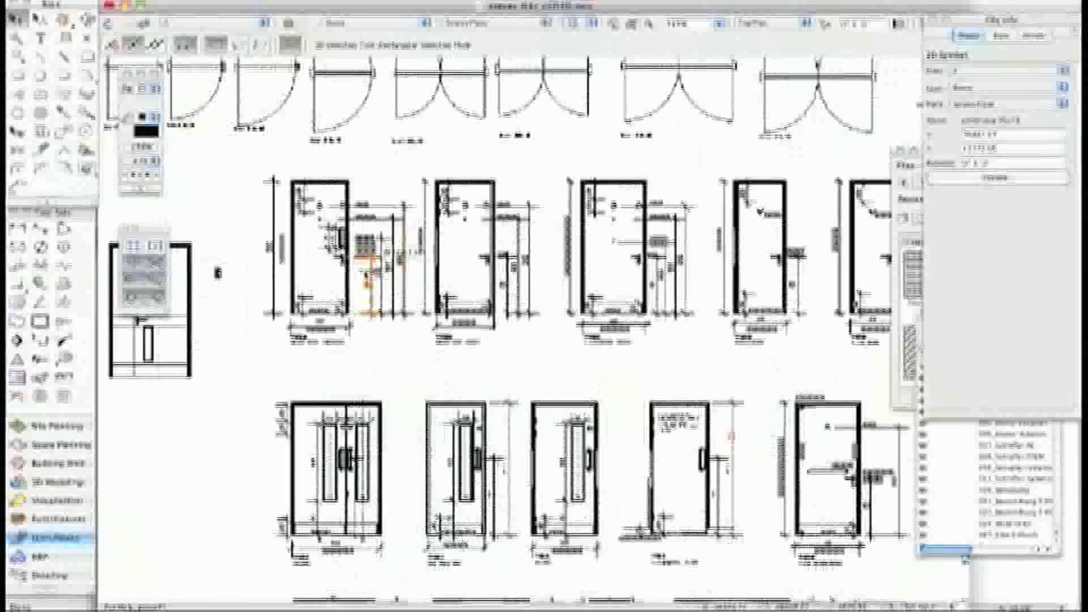
pyautogui.scroll(1, 408, 288)
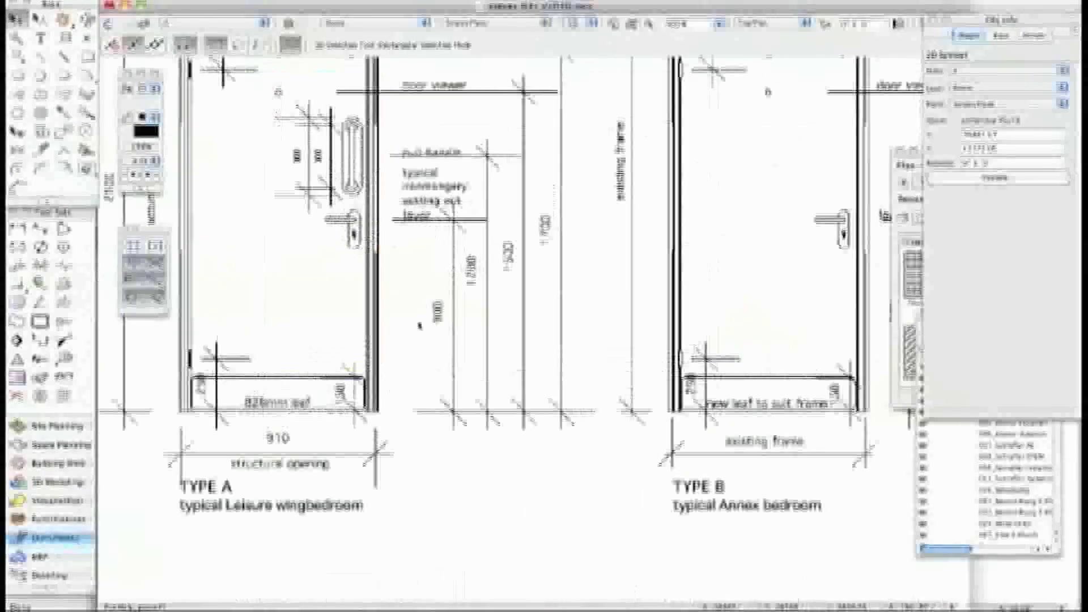
pyautogui.moveTo(371, 232); pyautogui.dragTo(429, 350, button='middle')
pyautogui.scroll(-1, 338, 227)
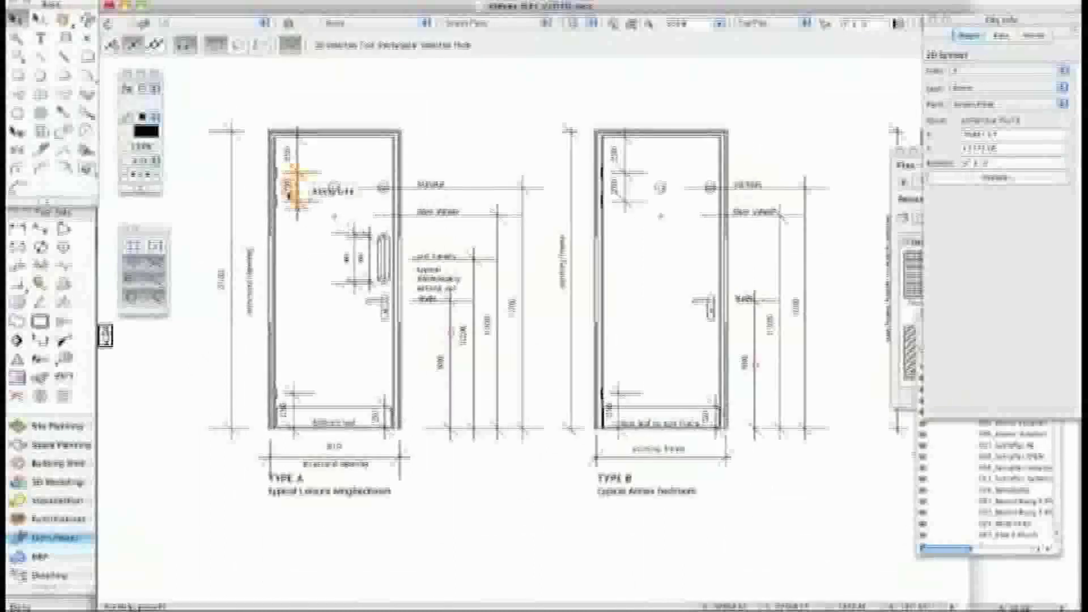
pyautogui.scroll(3, 289, 184)
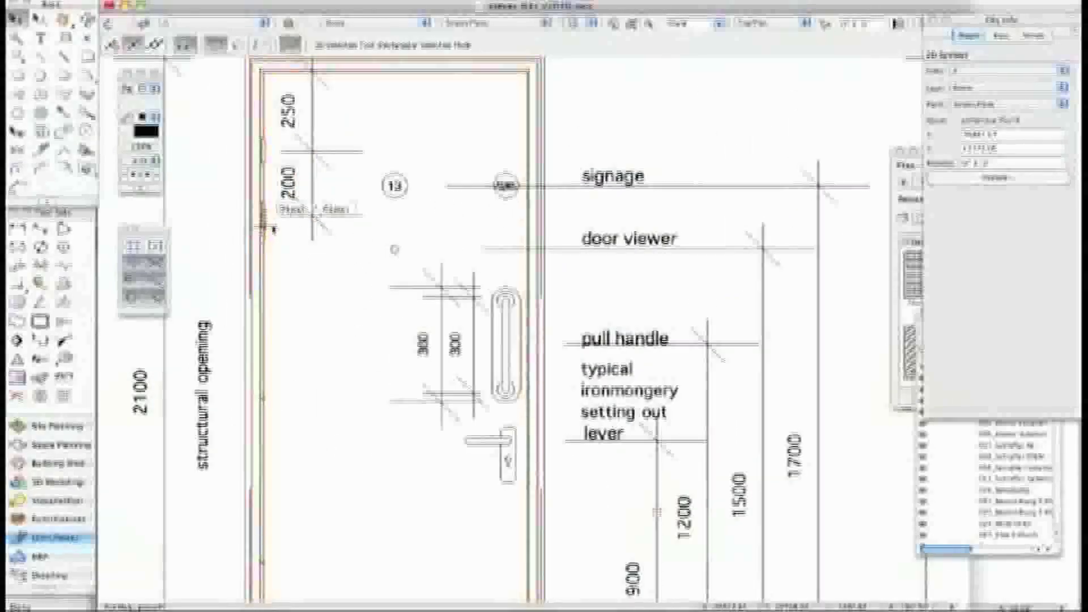
# Examine the TYPE A door's leaf width note, structural opening dimension, kick plate, and pull handle and lever setting out.
pyautogui.scroll(-4, 313, 232)
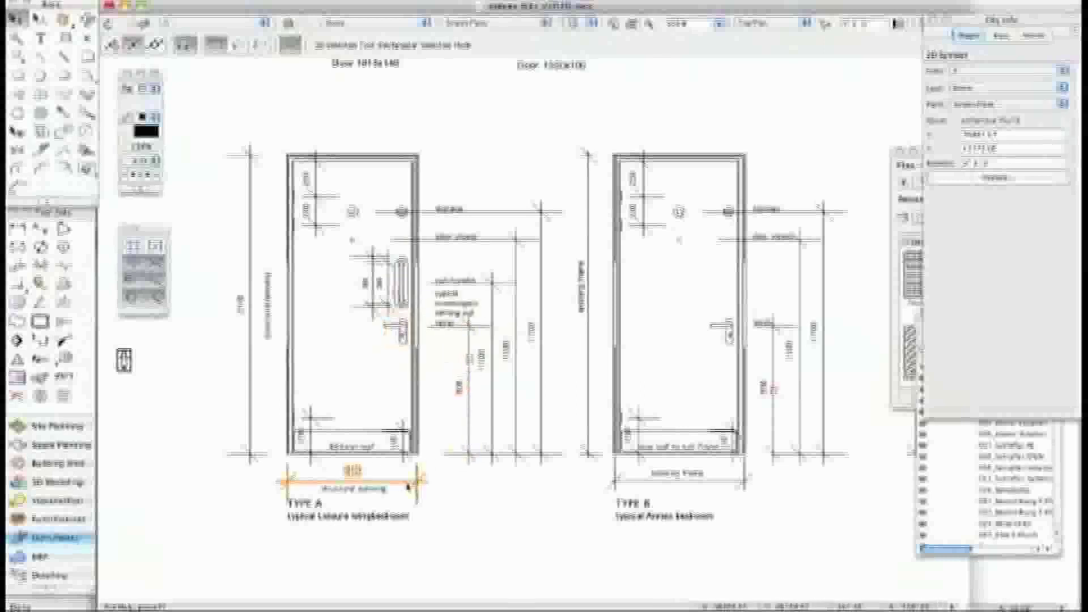
pyautogui.scroll(5, 340, 442)
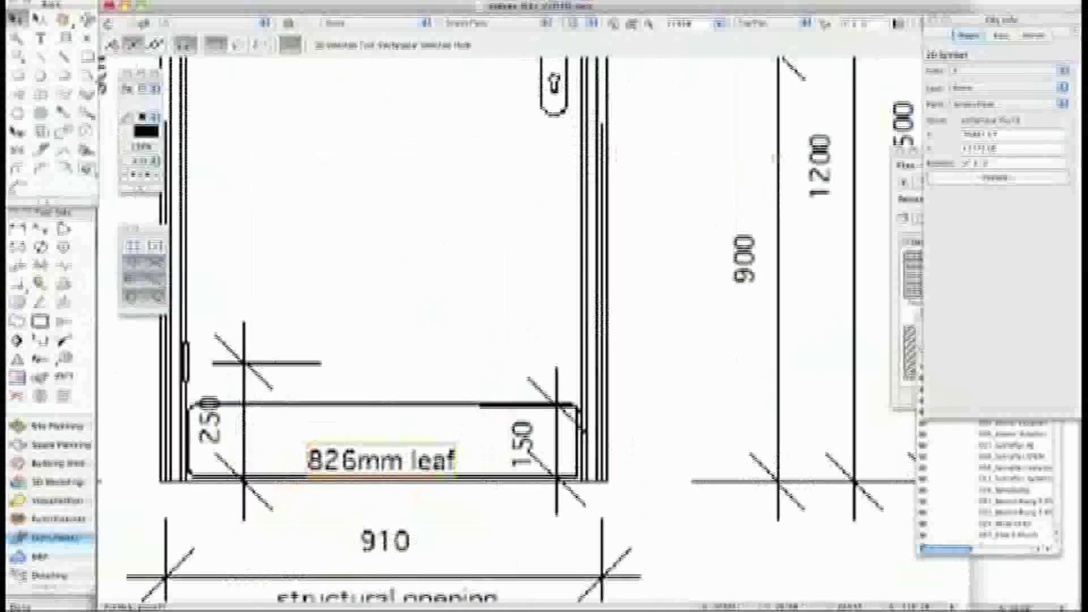
pyautogui.scroll(-5, 403, 387)
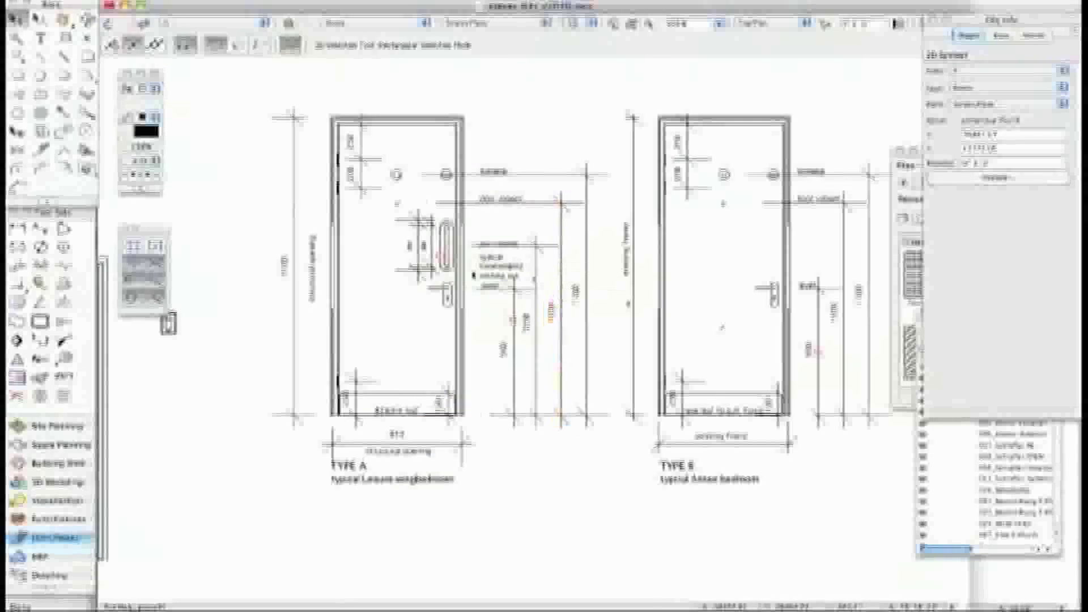
pyautogui.scroll(5, 444, 197)
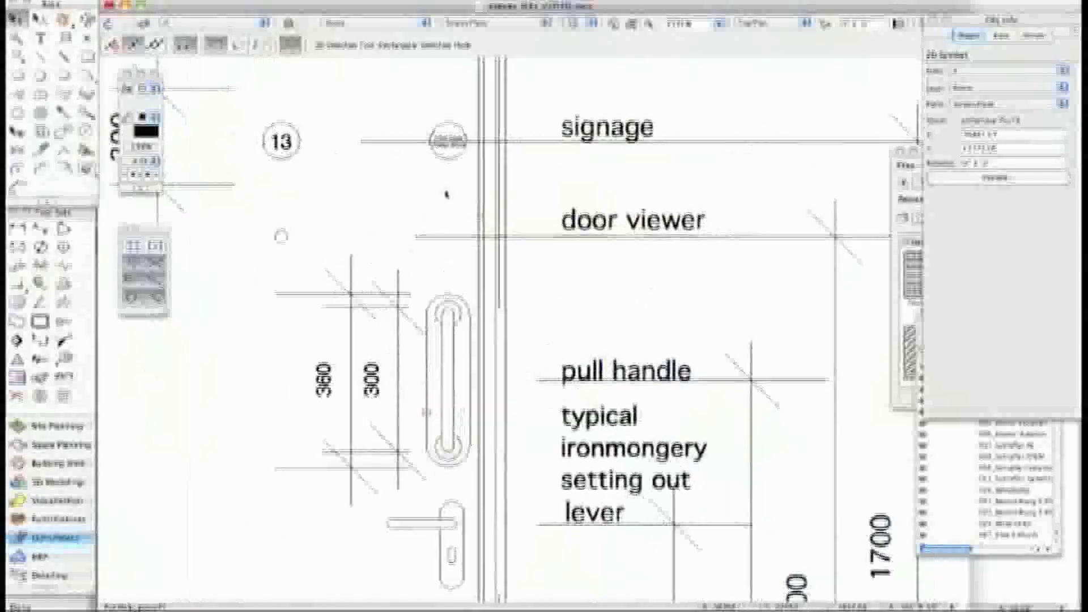
pyautogui.scroll(-5, 456, 216)
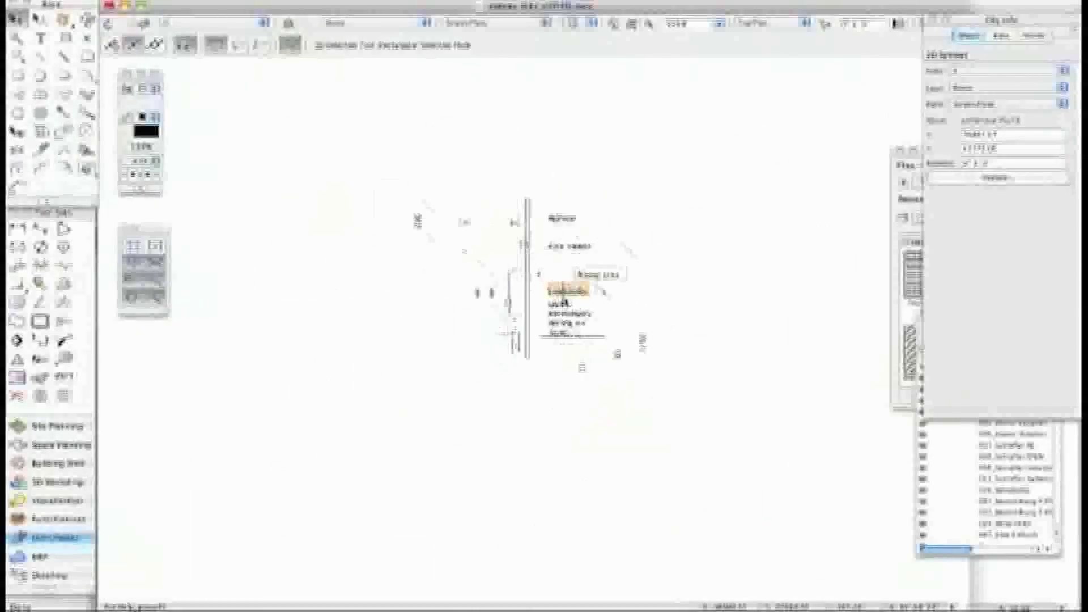
# Browse the remaining door type elevations, from TYPE B onward through the glazed and circular-window doors.
pyautogui.moveTo(597, 307); pyautogui.dragTo(352, 264, button='middle')
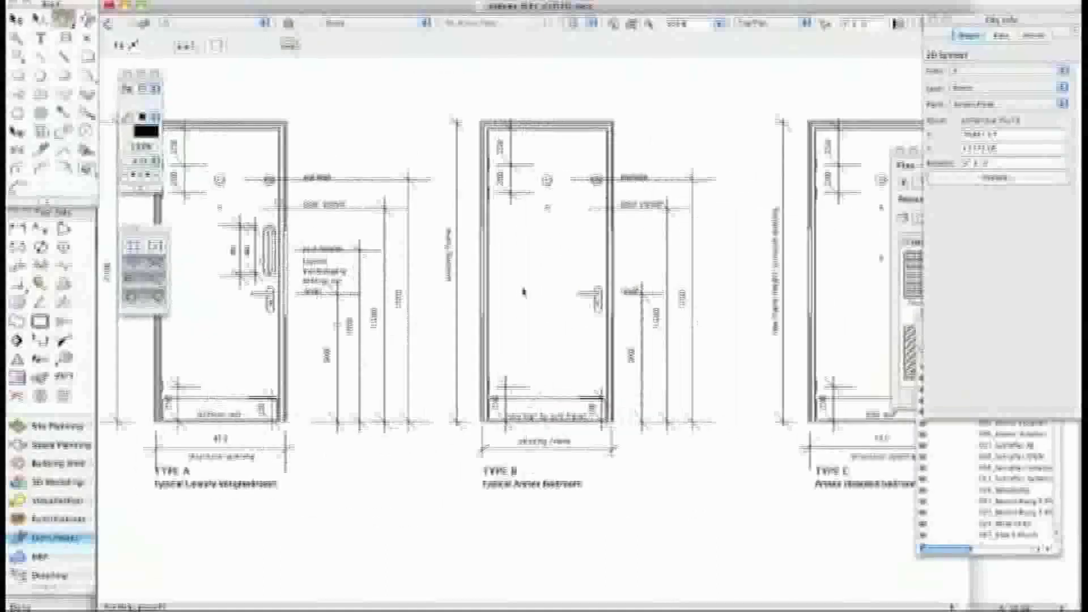
pyautogui.moveTo(462, 290); pyautogui.dragTo(296, 273, button='middle')
pyautogui.scroll(-3, 411, 276)
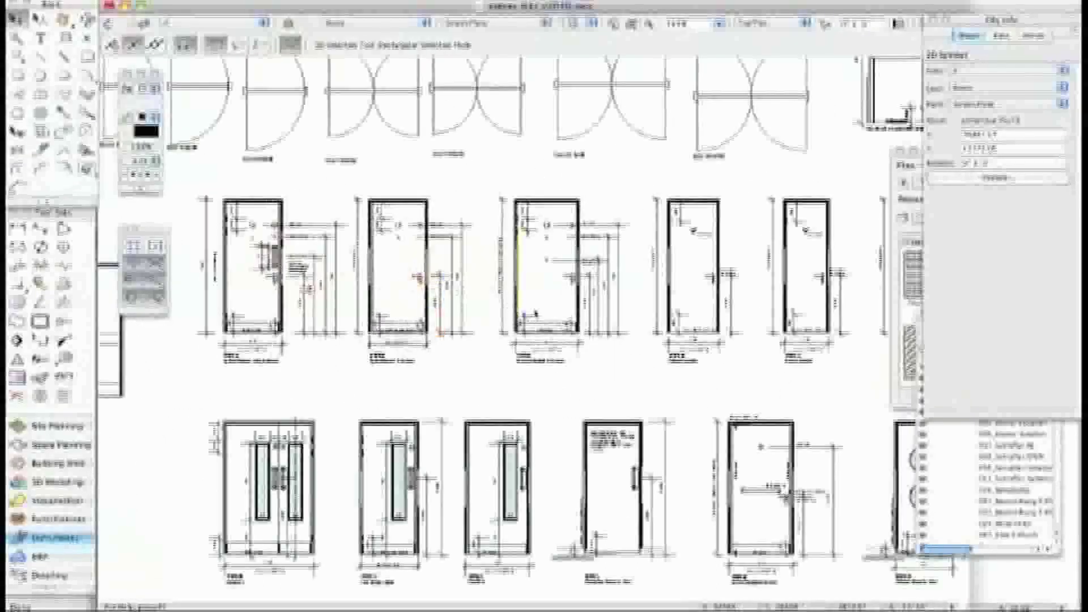
pyautogui.moveTo(685, 315); pyautogui.dragTo(506, 315, button='middle')
pyautogui.scroll(-2, 397, 317)
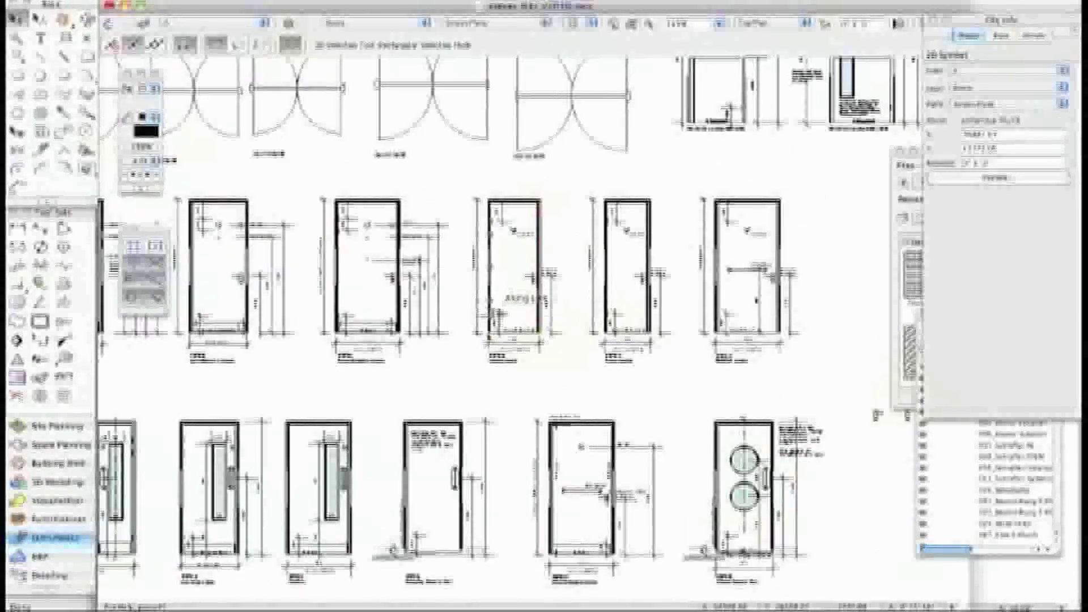
# Examine the middle row of door elevations, covering the double and single doors with tall glazed panels, TYPE H to TYPE K.
pyautogui.scroll(2, 466, 283)
pyautogui.scroll(-1, 467, 283)
pyautogui.scroll(2, 299, 376)
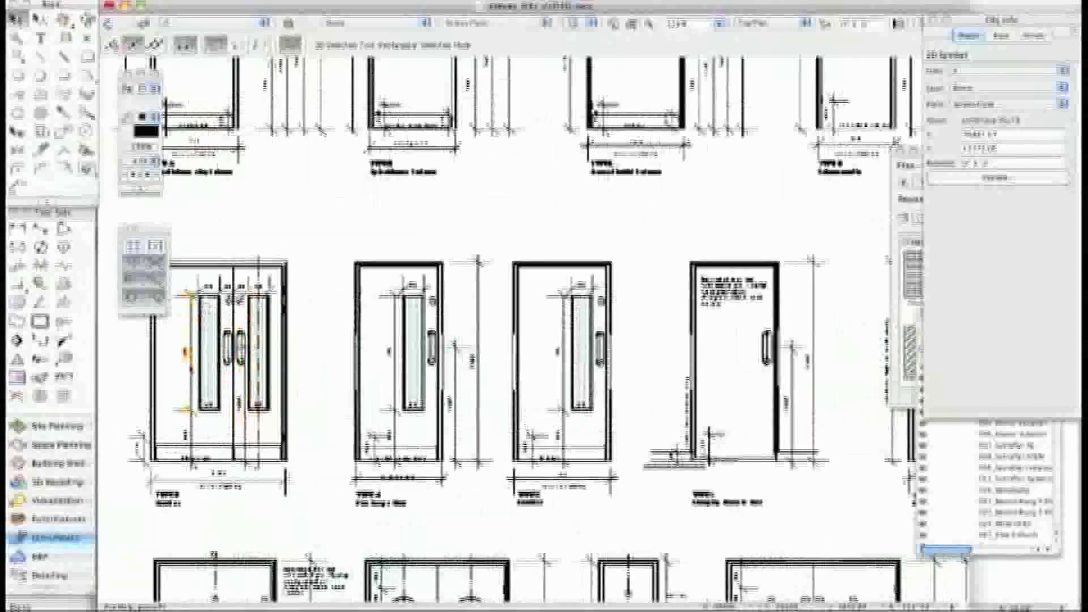
pyautogui.scroll(1, 298, 377)
pyautogui.press('x')
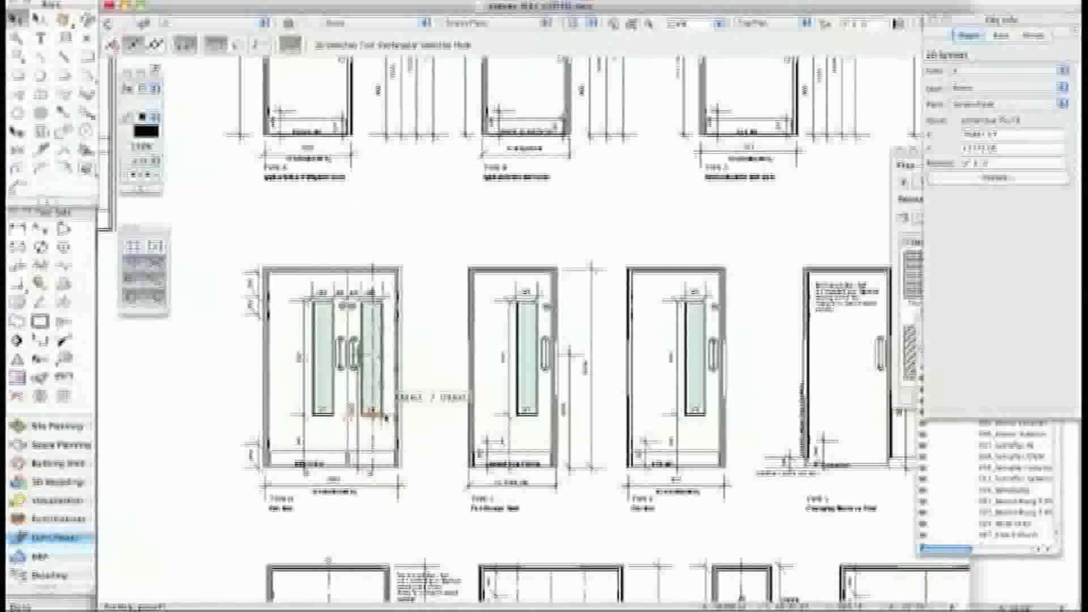
pyautogui.scroll(-3, 609, 400)
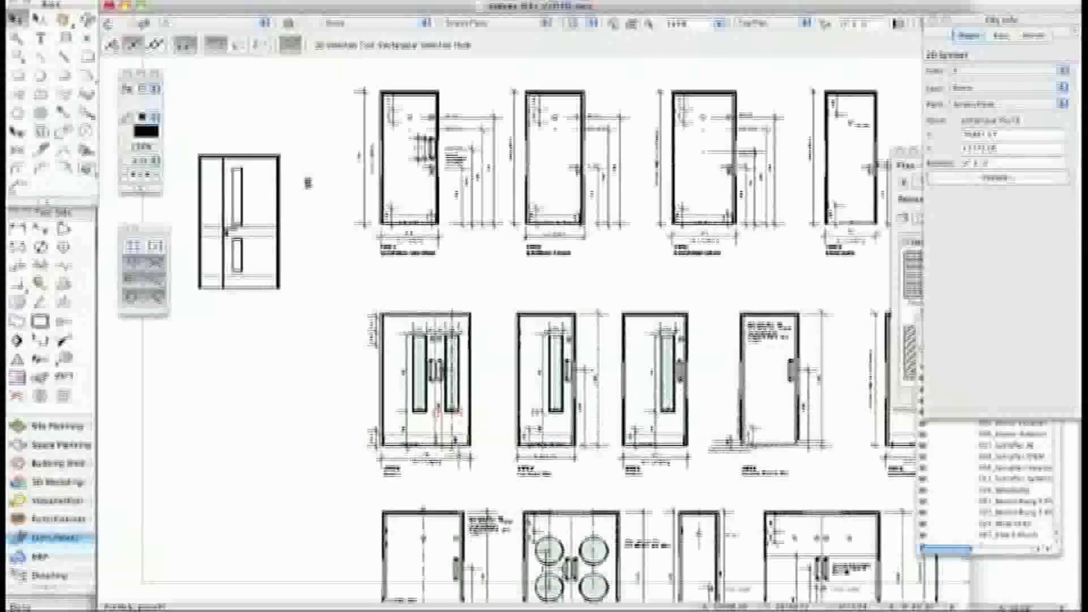
# Examine the lowest row of door type elevations, focusing on the double door with four circular windows and its neighbouring doors.
pyautogui.scroll(-5, 439, 410)
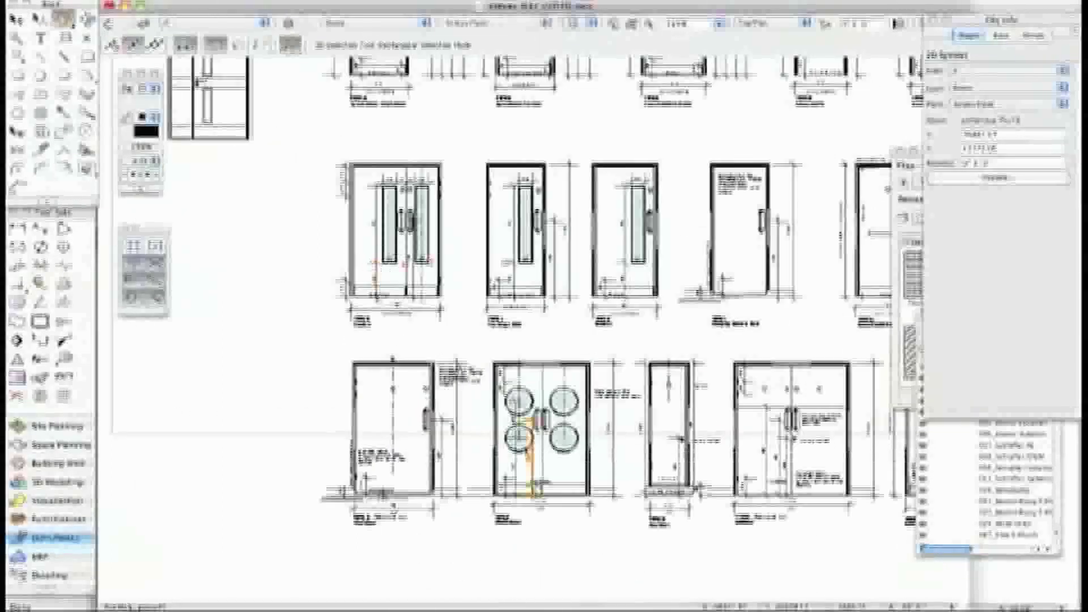
pyautogui.scroll(4, 532, 450)
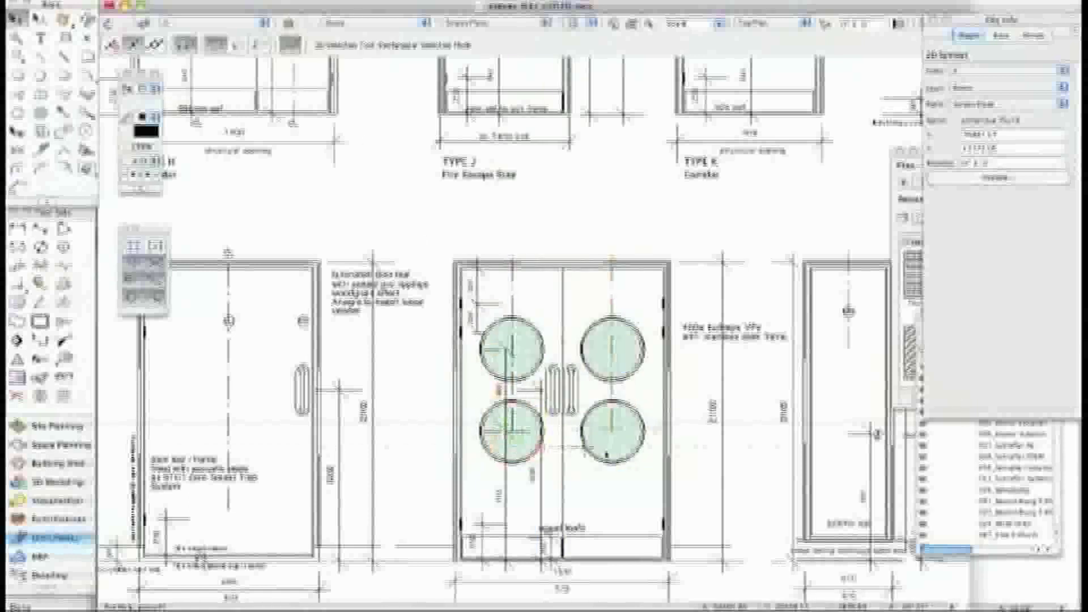
pyautogui.scroll(-4, 534, 438)
pyautogui.moveTo(542, 446); pyautogui.dragTo(381, 399, button='middle')
pyautogui.scroll(-1, 383, 400)
pyautogui.scroll(2, 507, 415)
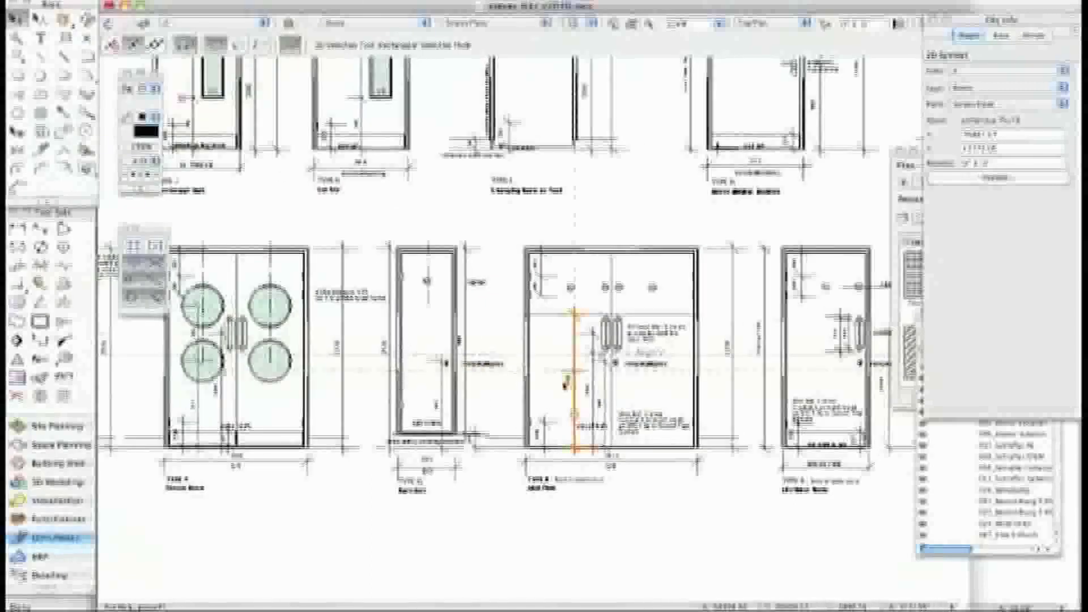
# Browse the remaining elevations at the far end of the lowest door row.
pyautogui.scroll(-1, 566, 385)
pyautogui.moveTo(675, 400); pyautogui.dragTo(470, 395, button='middle')
pyautogui.scroll(3, 470, 395)
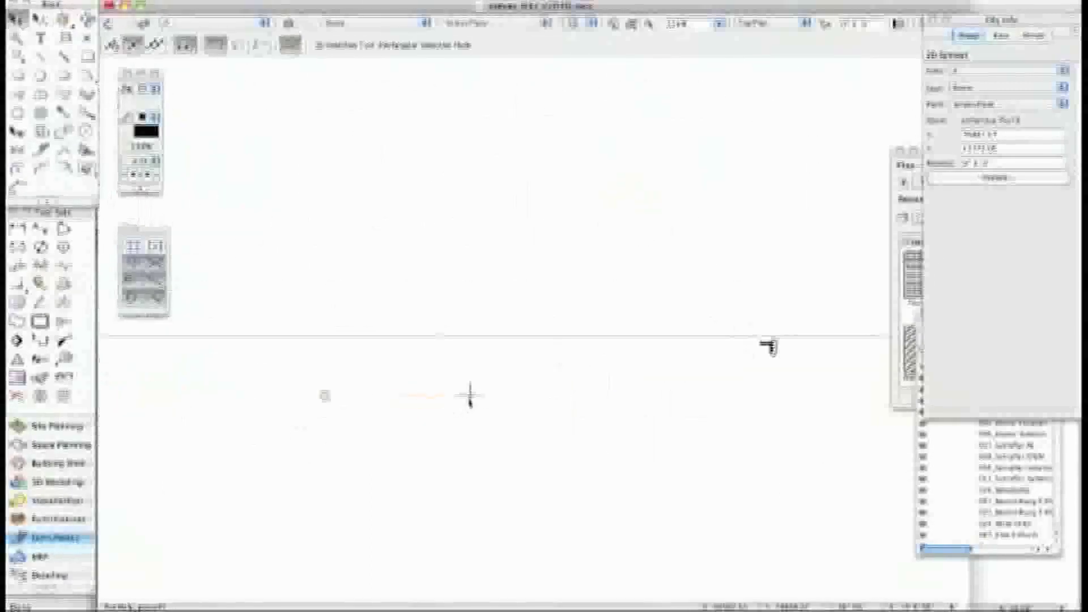
pyautogui.scroll(-6, 469, 395)
pyautogui.scroll(-4, 470, 395)
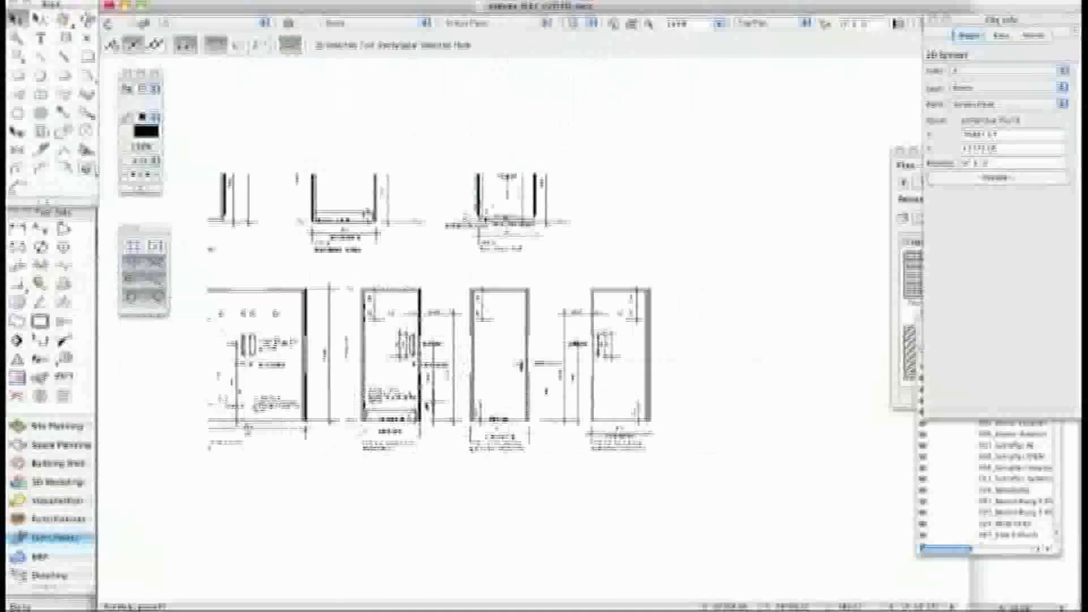
pyautogui.scroll(-4, 469, 391)
# Find the cluster of coloured construction details beyond the door elevations and examine its annotated sections.
pyautogui.scroll(5, 485, 347)
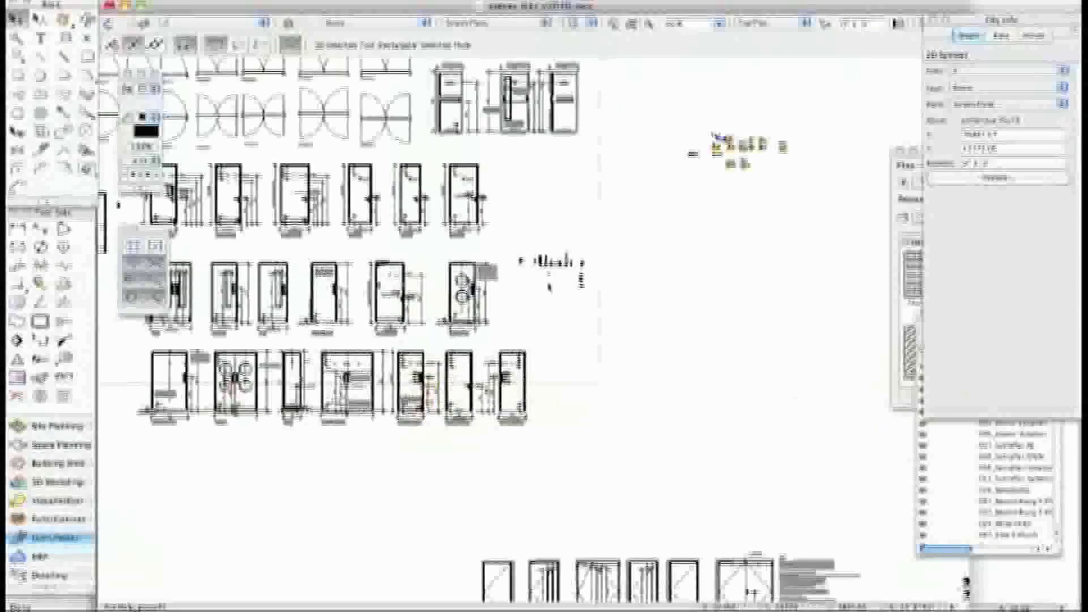
pyautogui.moveTo(833, 96); pyautogui.dragTo(439, 289, button='middle')
pyautogui.scroll(4, 440, 288)
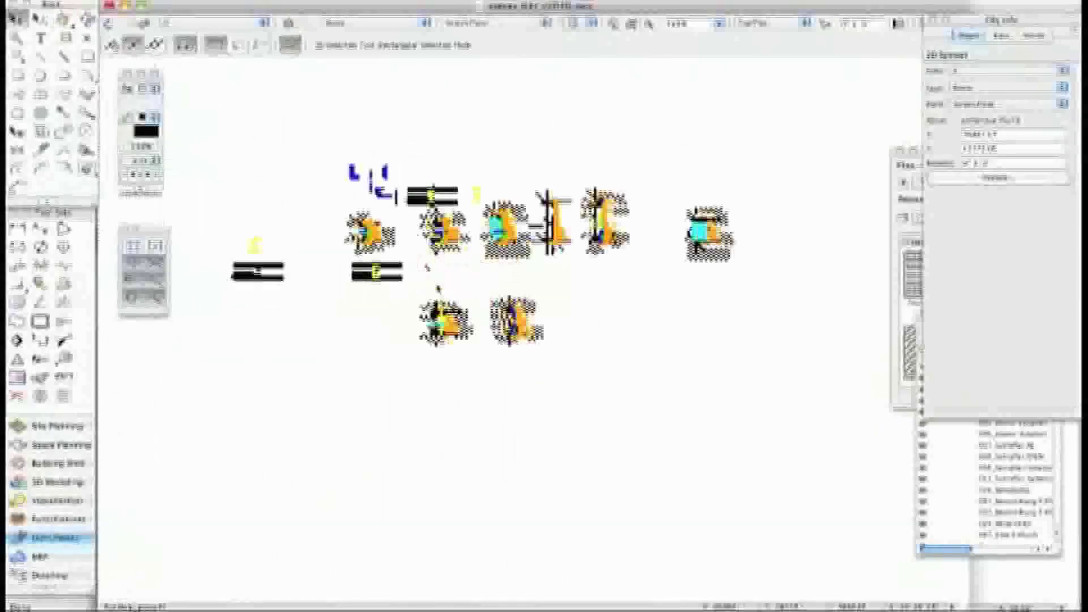
pyautogui.scroll(3, 440, 289)
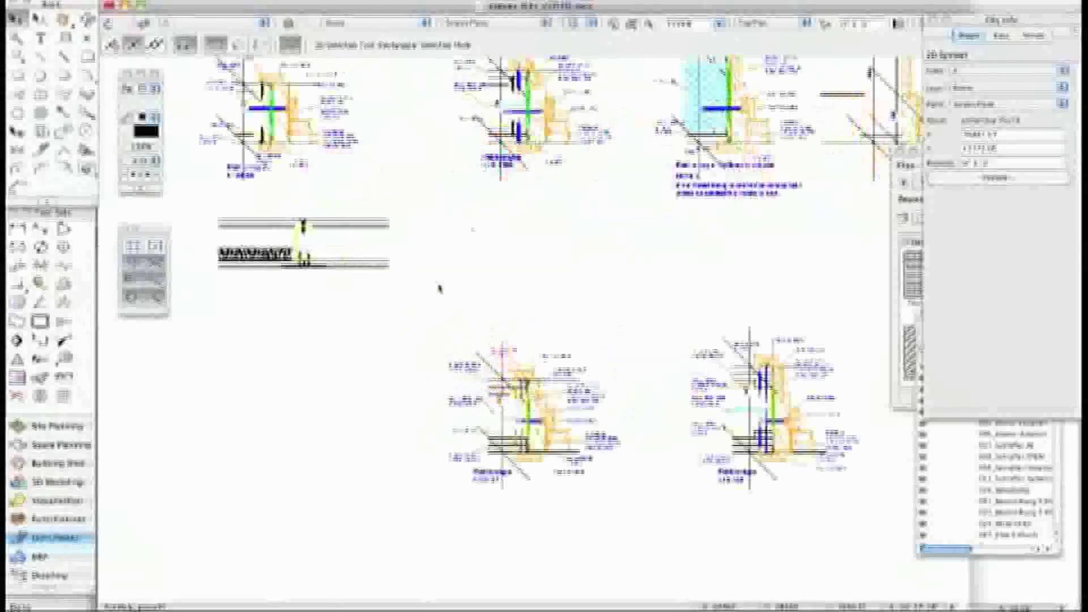
pyautogui.scroll(-3, 440, 289)
pyautogui.scroll(-2, 432, 389)
pyautogui.scroll(1, 418, 461)
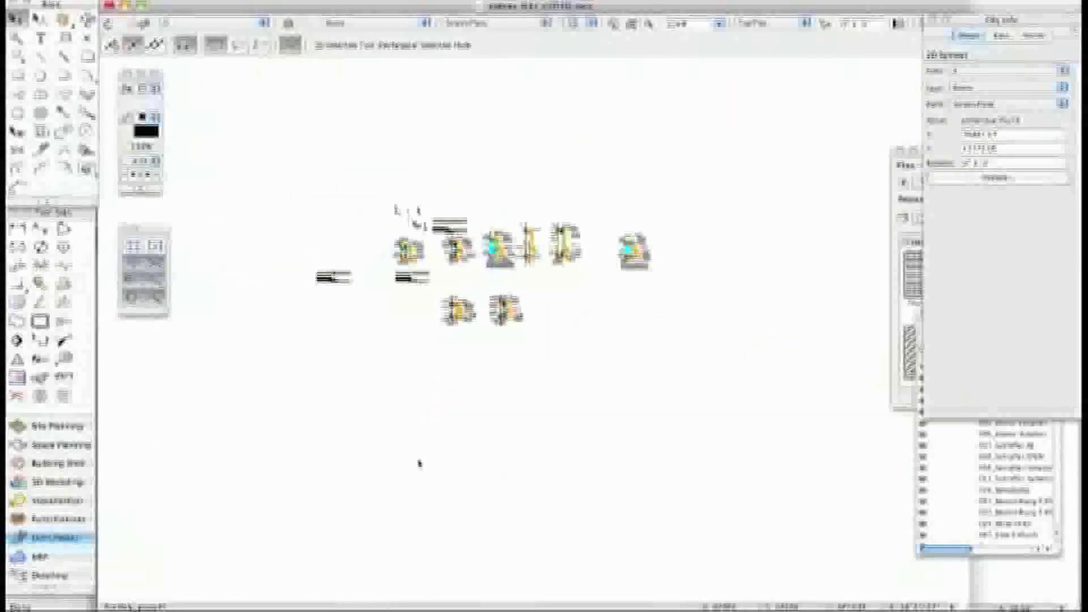
# Find the separate set of door type elevations and examine the ironmongery setting out for single leaf, lever handle and double doors.
pyautogui.scroll(-1, 416, 456)
pyautogui.moveTo(385, 468); pyautogui.dragTo(461, 246, button='middle')
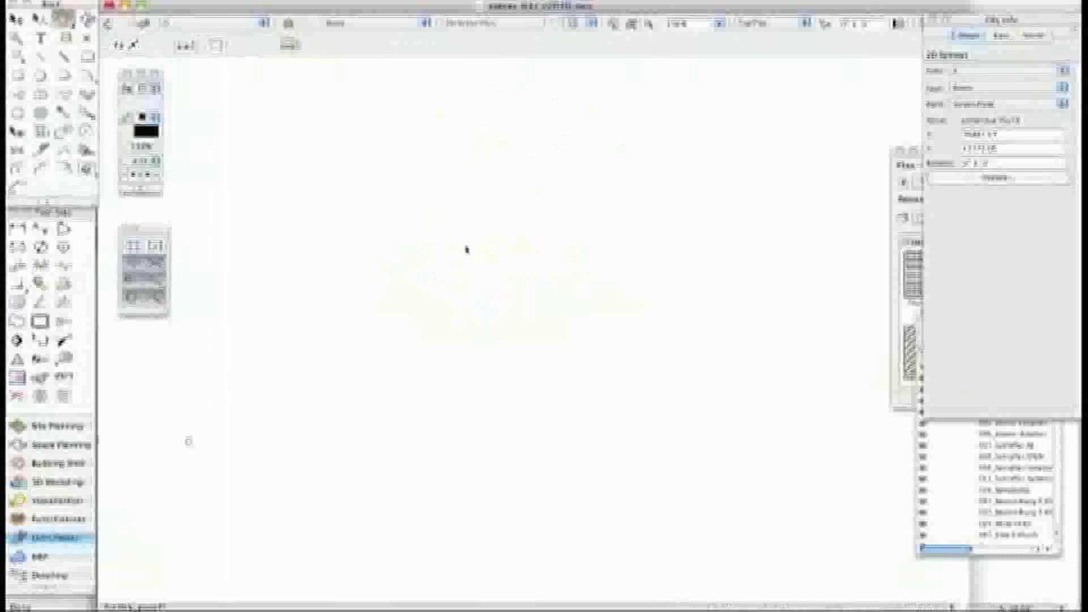
pyautogui.scroll(-3, 444, 396)
pyautogui.moveTo(445, 396); pyautogui.dragTo(470, 267, button='middle')
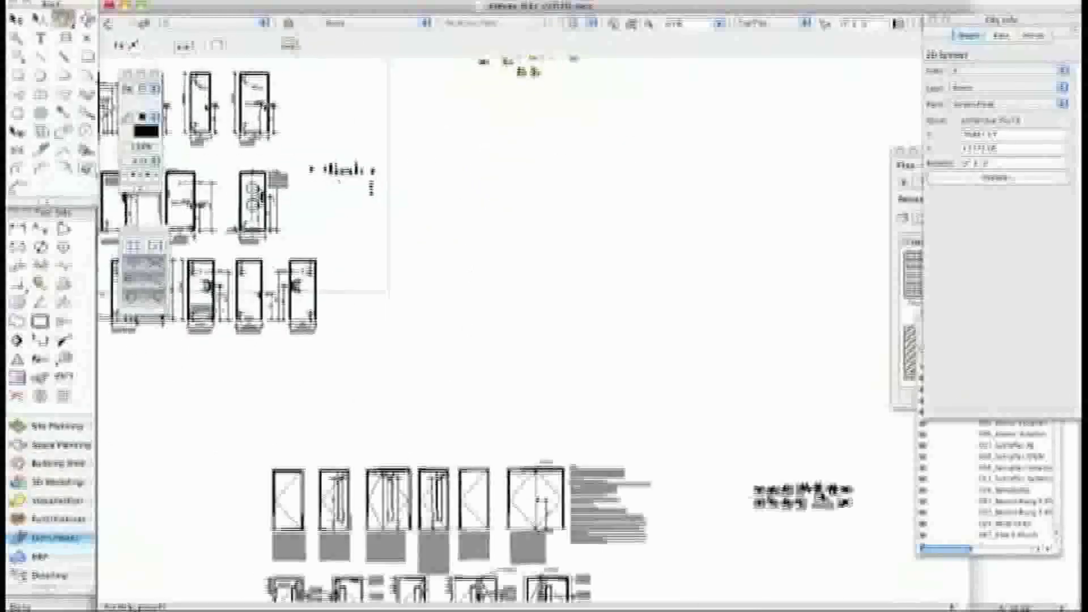
pyautogui.scroll(2, 408, 468)
pyautogui.moveTo(438, 379); pyautogui.dragTo(481, 238, button='middle')
pyautogui.moveTo(454, 323); pyautogui.dragTo(505, 187, button='middle')
pyautogui.scroll(-1, 509, 188)
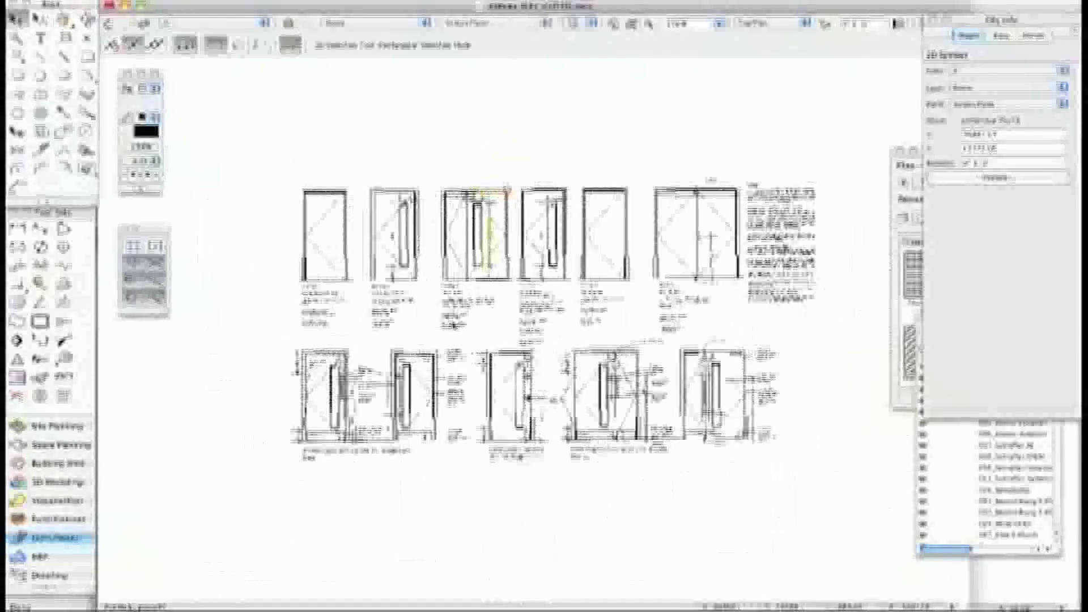
pyautogui.scroll(2, 496, 424)
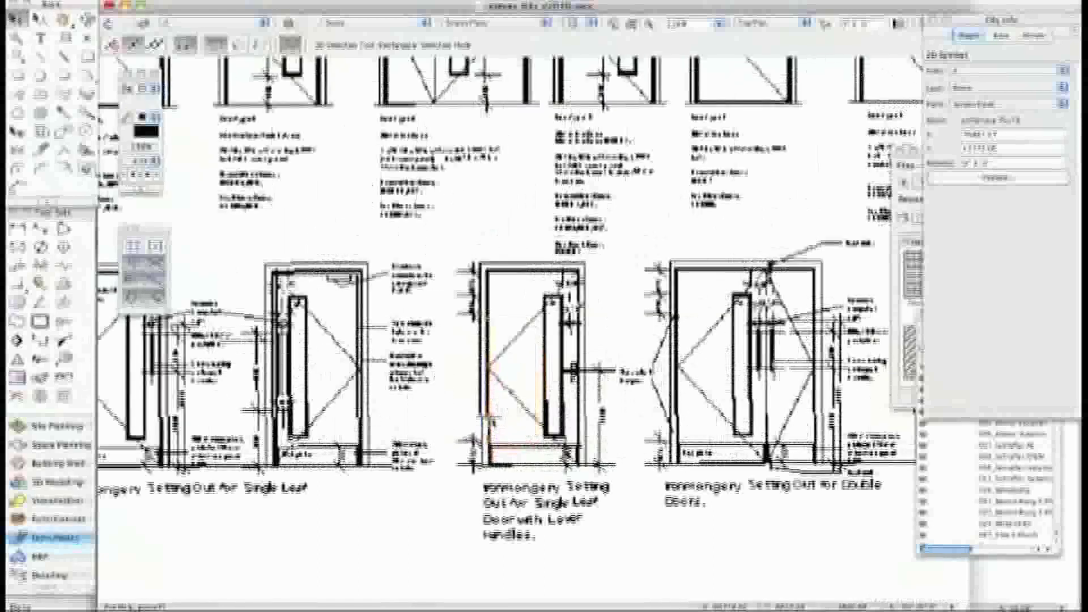
# Find the group of door jamb and door head details and look over types J1 to J4, H1 and H3.
pyautogui.scroll(-4, 496, 424)
pyautogui.scroll(-1, 496, 423)
pyautogui.moveTo(551, 483); pyautogui.dragTo(527, 394, button='middle')
pyautogui.scroll(3, 603, 295)
pyautogui.scroll(-3, 510, 283)
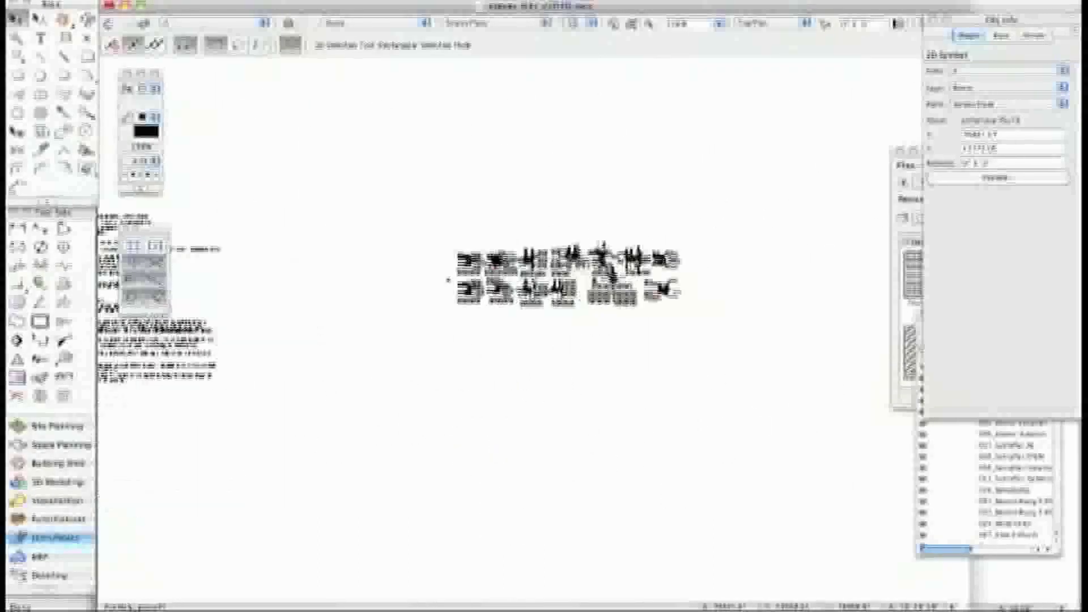
pyautogui.scroll(5, 381, 290)
pyautogui.moveTo(362, 289); pyautogui.dragTo(635, 317, button='middle')
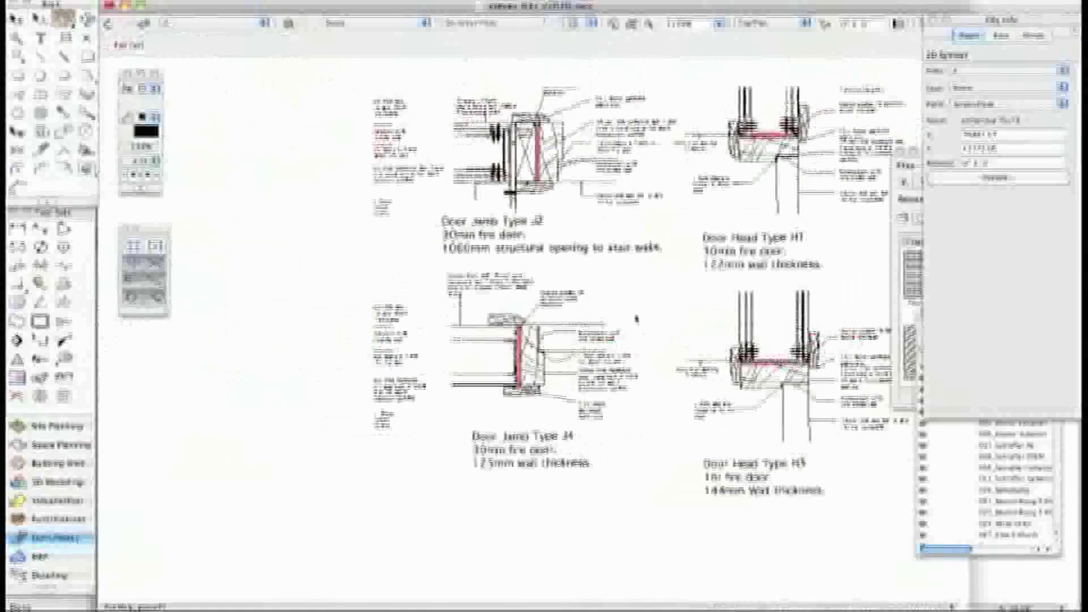
pyautogui.scroll(-1, 635, 318)
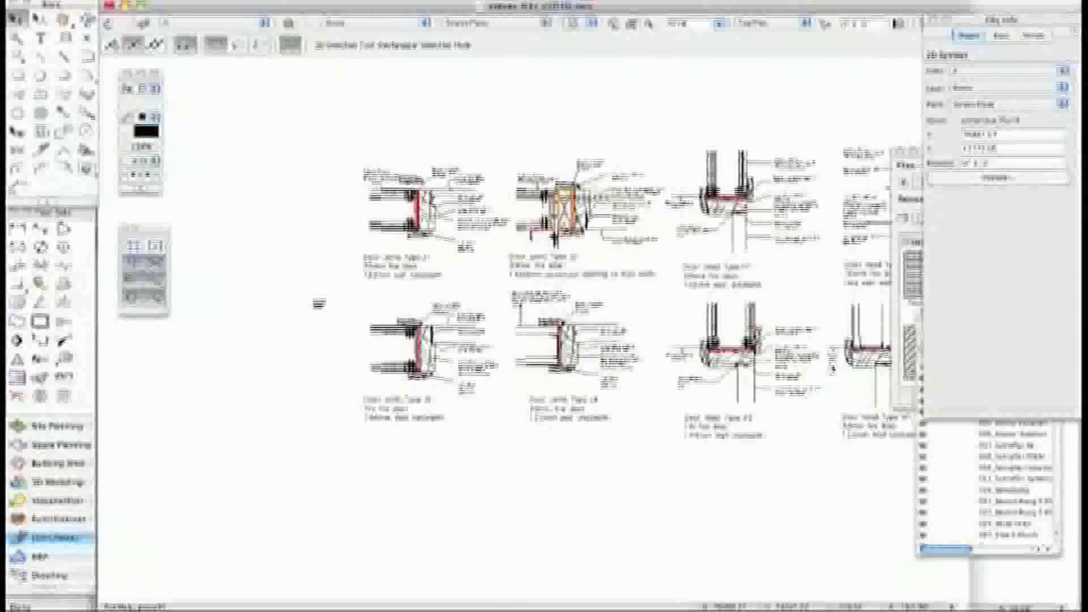
# Examine the Door Jamb Type J2 30min fire door detail up close and review the full set of jamb and head details.
pyautogui.scroll(4, 370, 206)
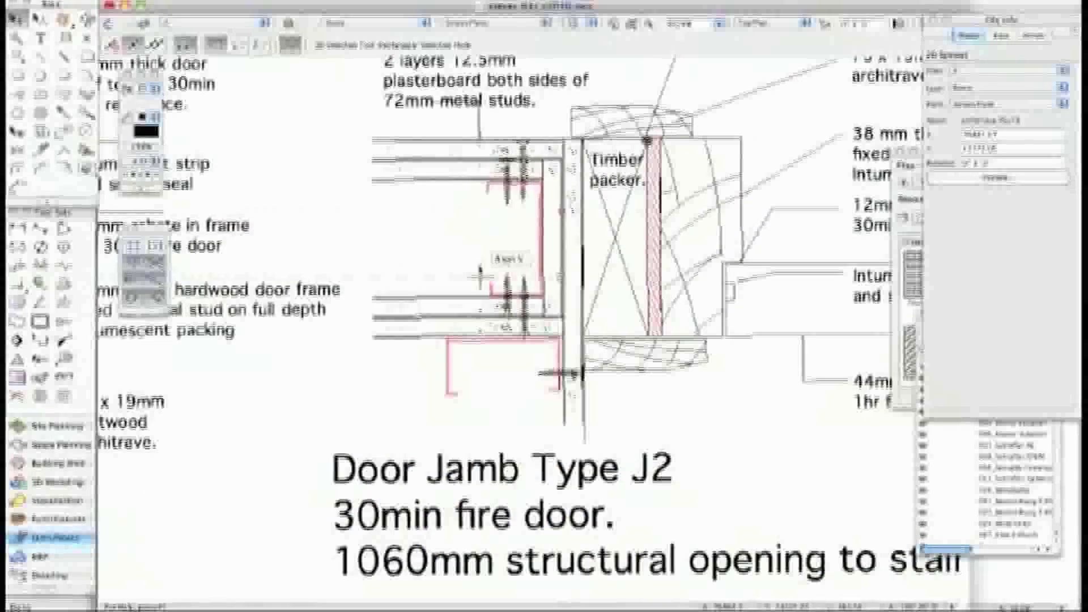
pyautogui.scroll(-4, 480, 276)
pyautogui.moveTo(559, 289); pyautogui.dragTo(536, 267, button='middle')
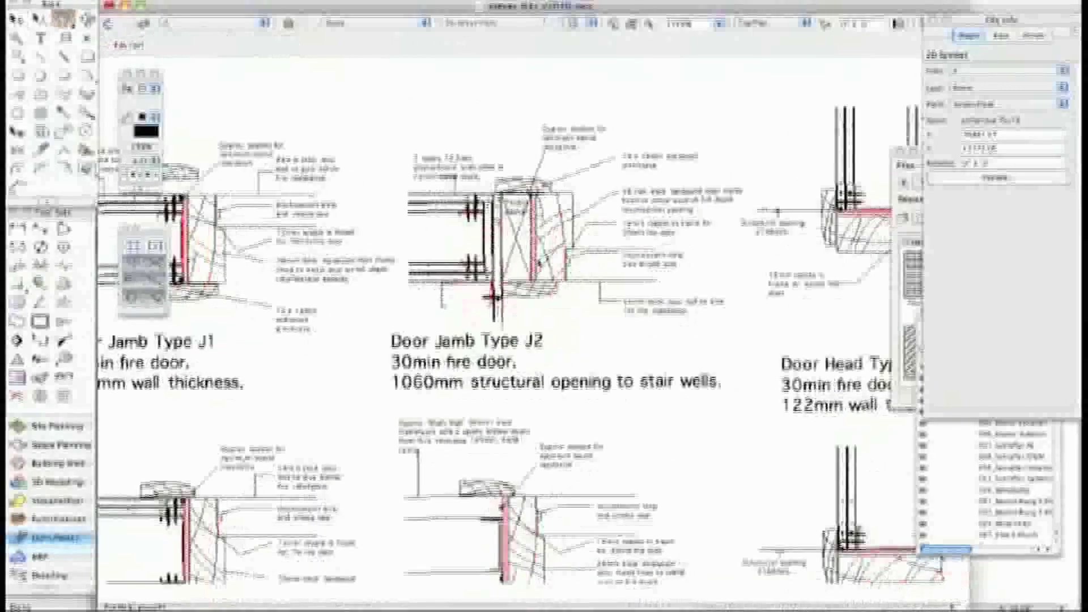
pyautogui.scroll(-2, 536, 267)
pyautogui.moveTo(404, 419); pyautogui.dragTo(401, 397, button='middle')
pyautogui.scroll(-5, 323, 378)
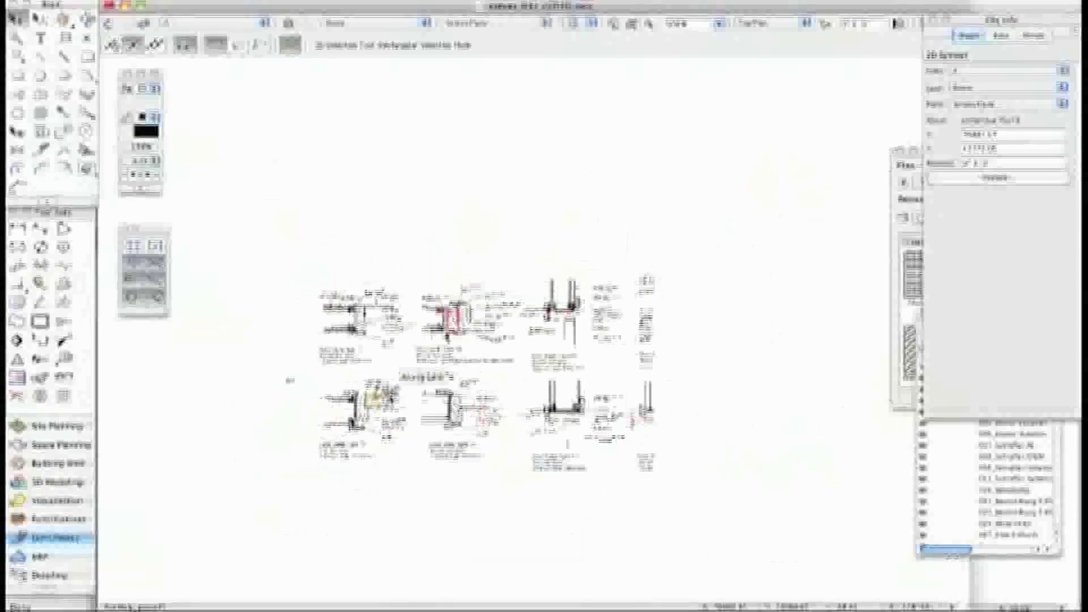
pyautogui.moveTo(323, 378); pyautogui.dragTo(286, 307)
pyautogui.press('x')
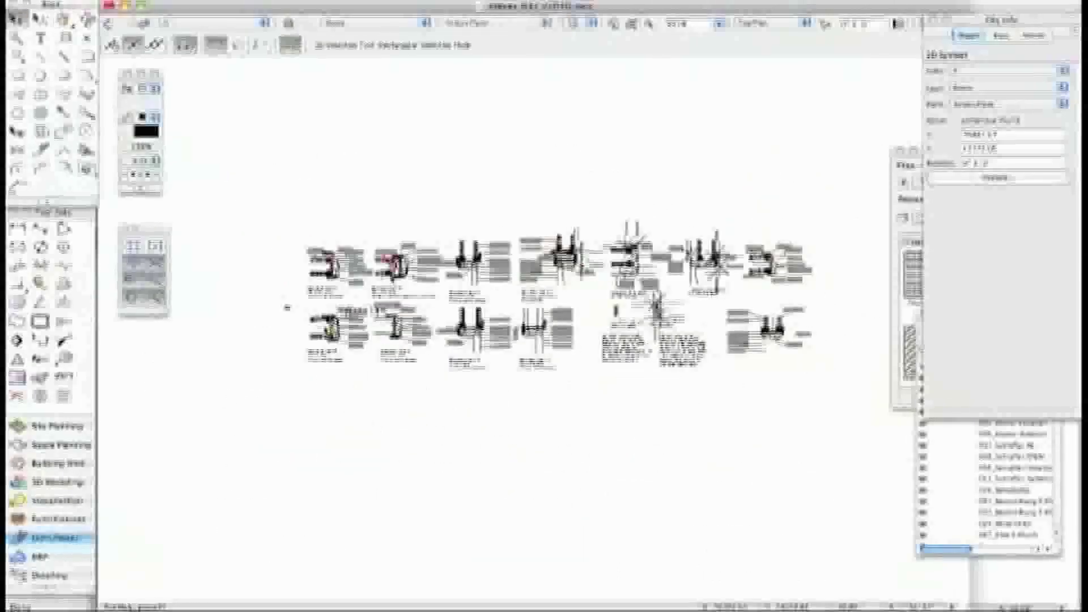